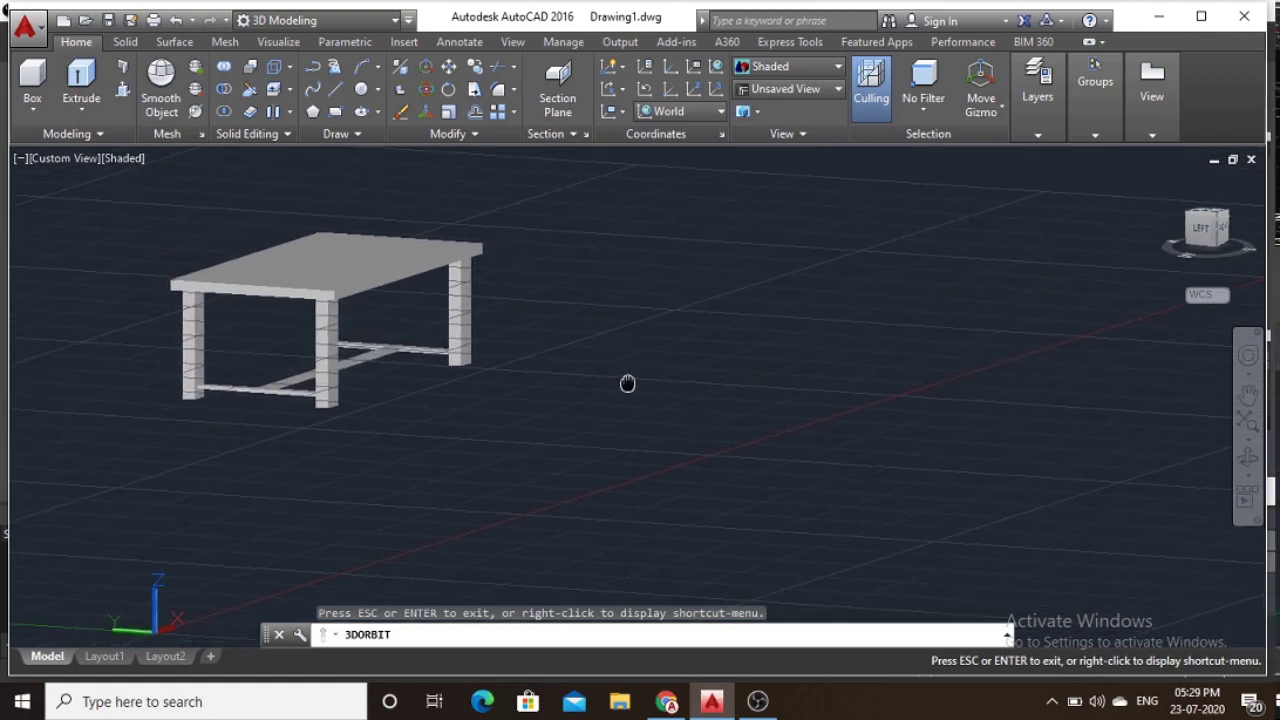
Orbit the finished shaded table to a more side-on view.
mouse_move(651, 409)
mouse_down()
mouse_move(567, 402)
mouse_move(517, 350)
mouse_move(469, 449)
mouse_move(586, 537)
mouse_move(694, 528)
mouse_move(751, 474)
mouse_move(834, 449)
mouse_move(863, 414)
mouse_move(920, 392)
mouse_move(923, 314)
mouse_move(924, 437)
mouse_move(849, 517)
mouse_move(711, 526)
mouse_move(577, 506)
mouse_move(488, 473)
mouse_move(414, 426)
mouse_move(400, 400)
mouse_up()
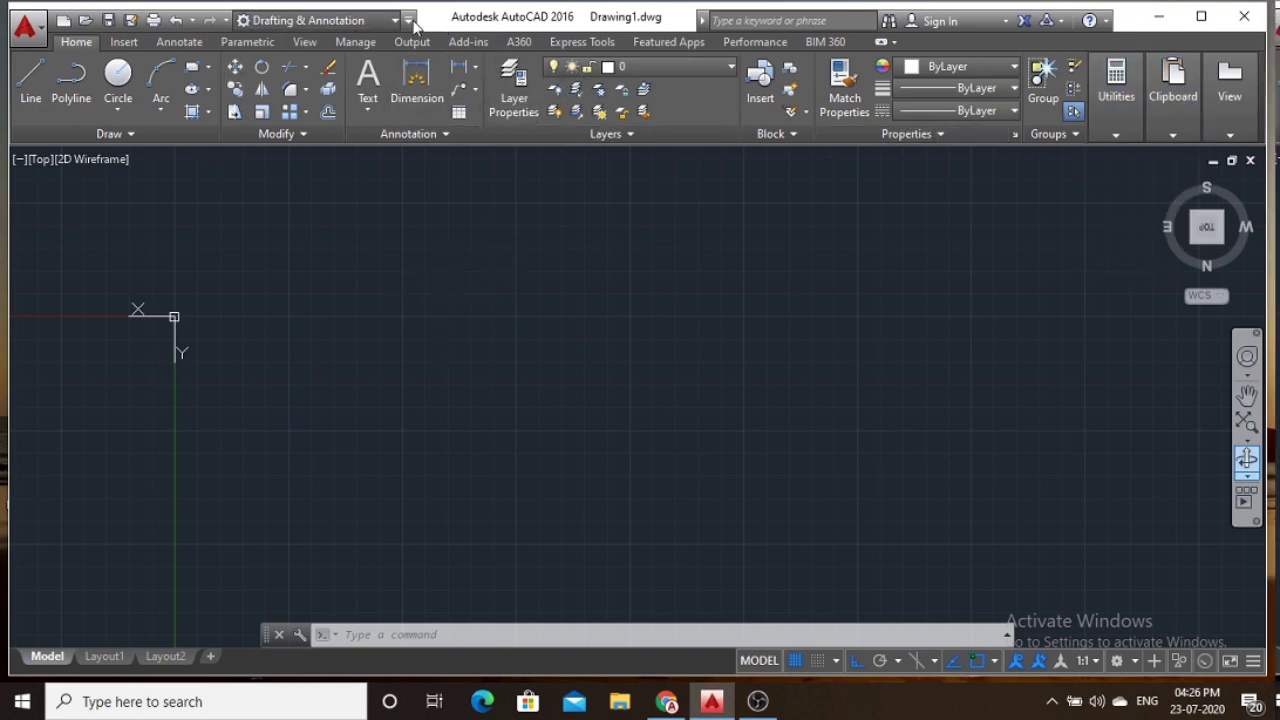
click(396, 20)
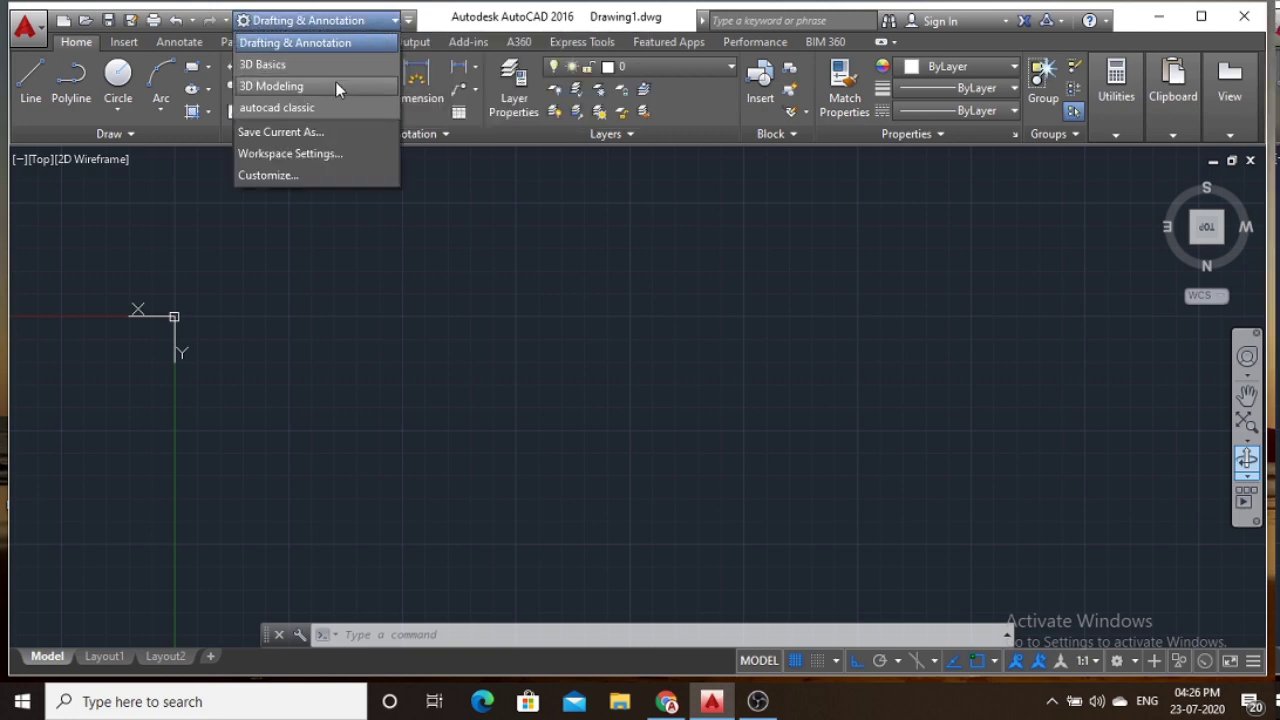
click(337, 87)
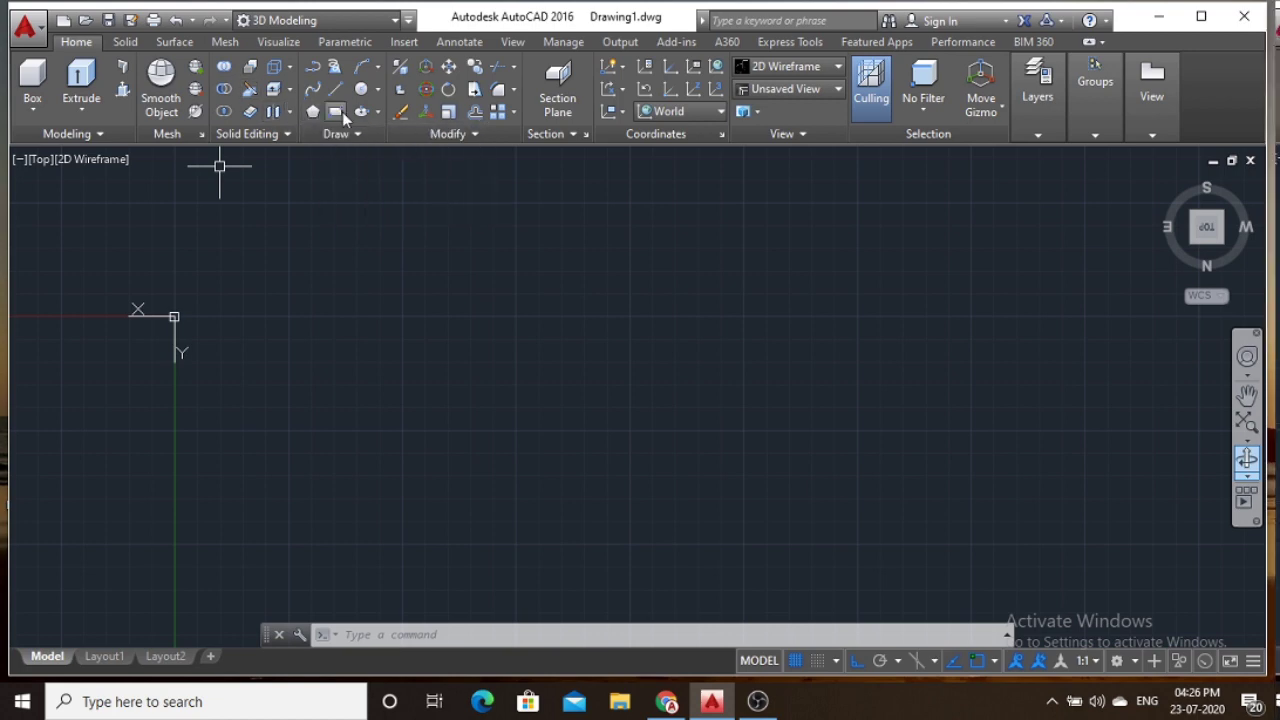
Draw a rectangle by picking two opposite corners.
click(336, 113)
click(326, 257)
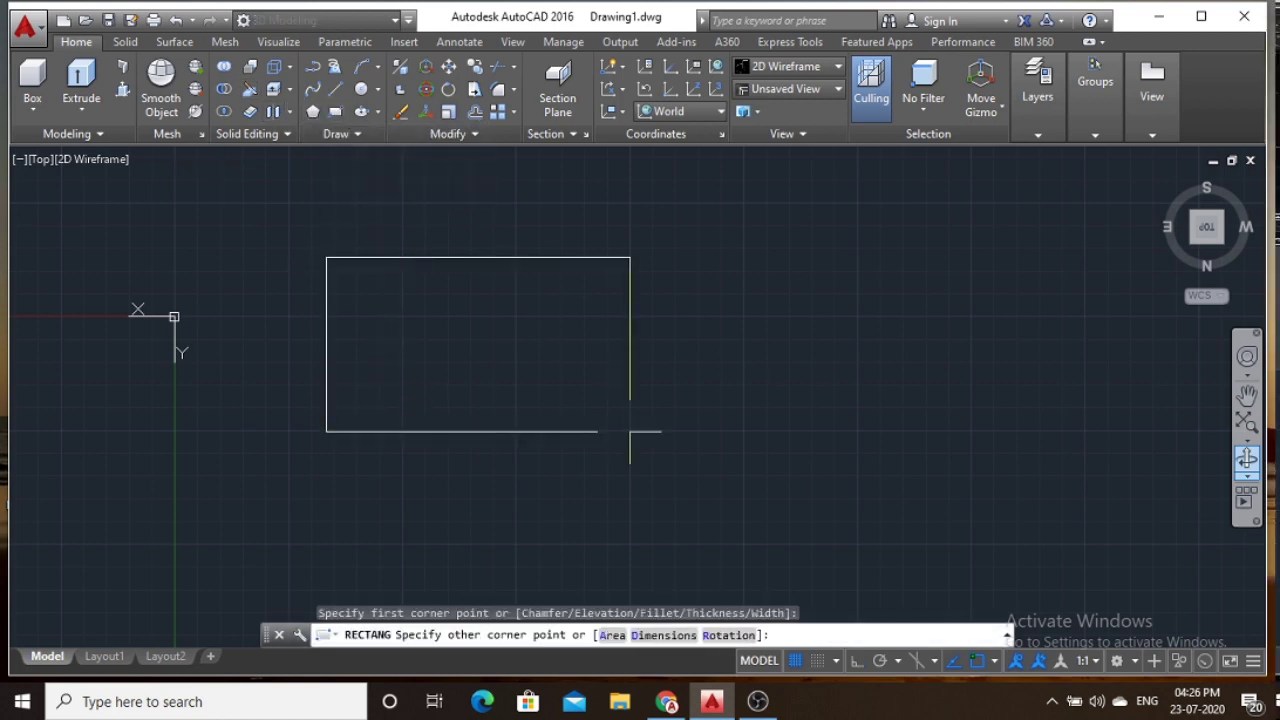
click(660, 435)
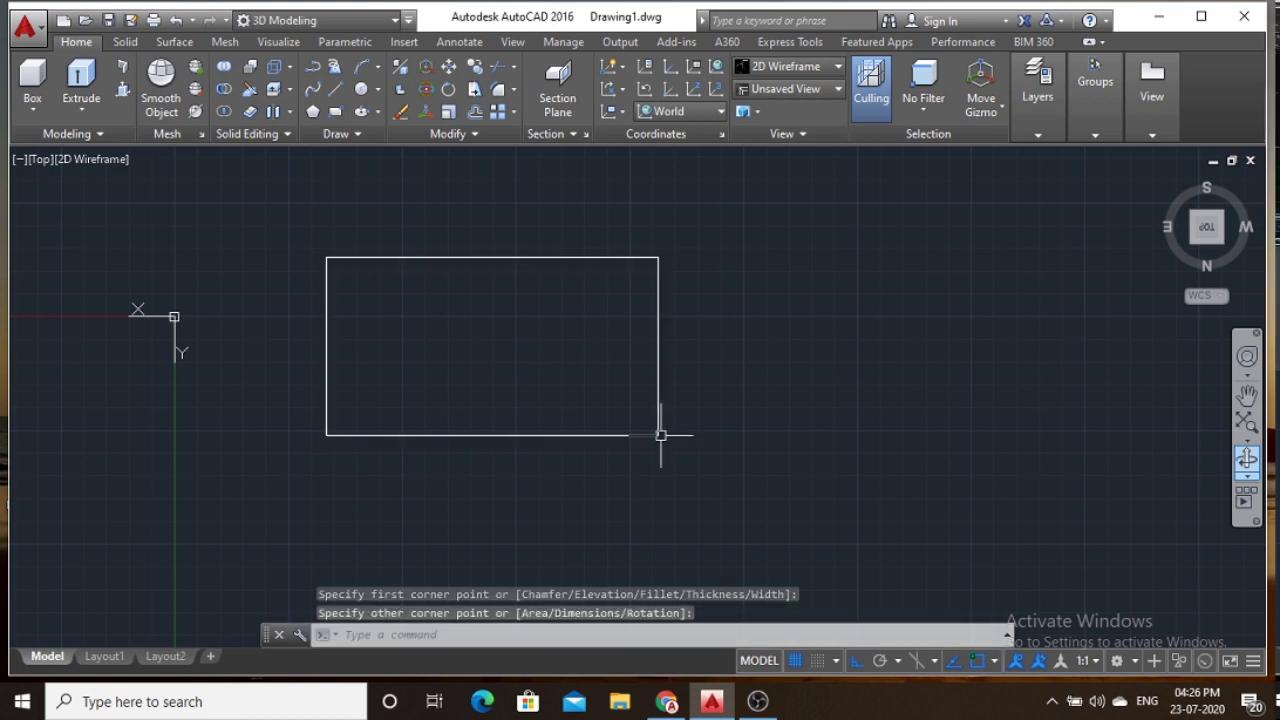
Extrude the rectangle to a height of 50 to form a box solid.
click(91, 75)
click(410, 256)
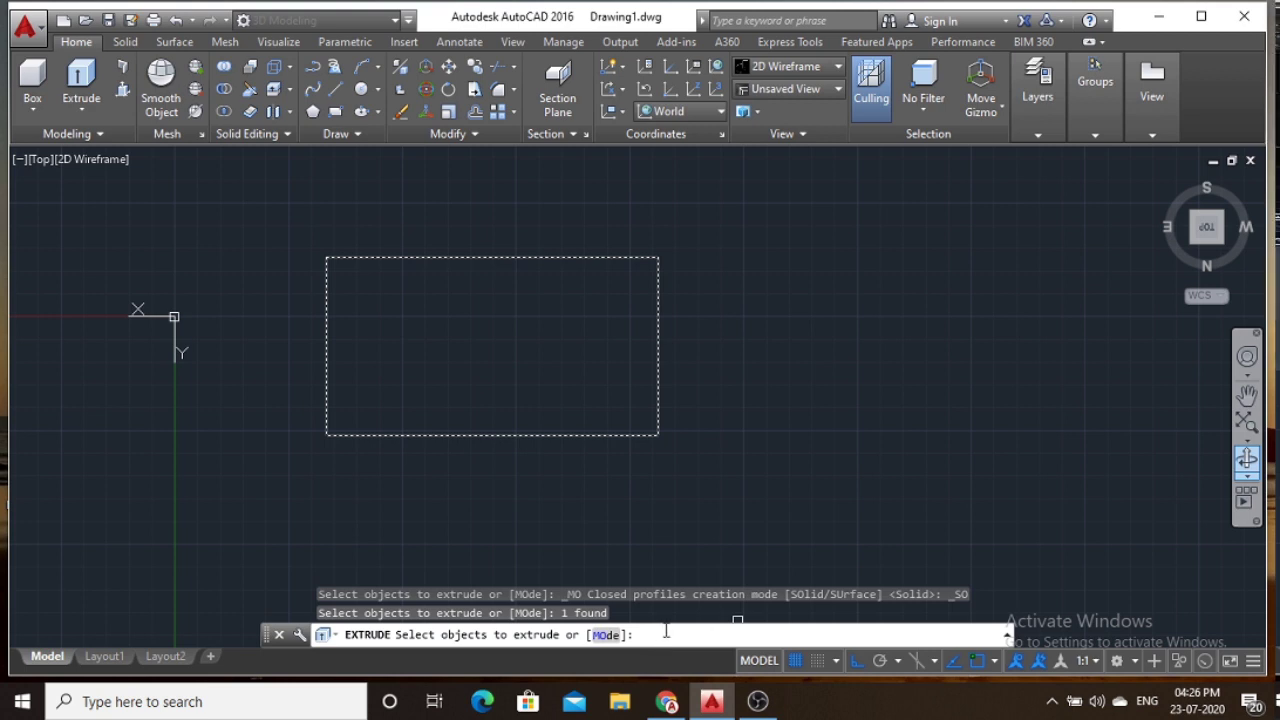
key(Return)
text(50)
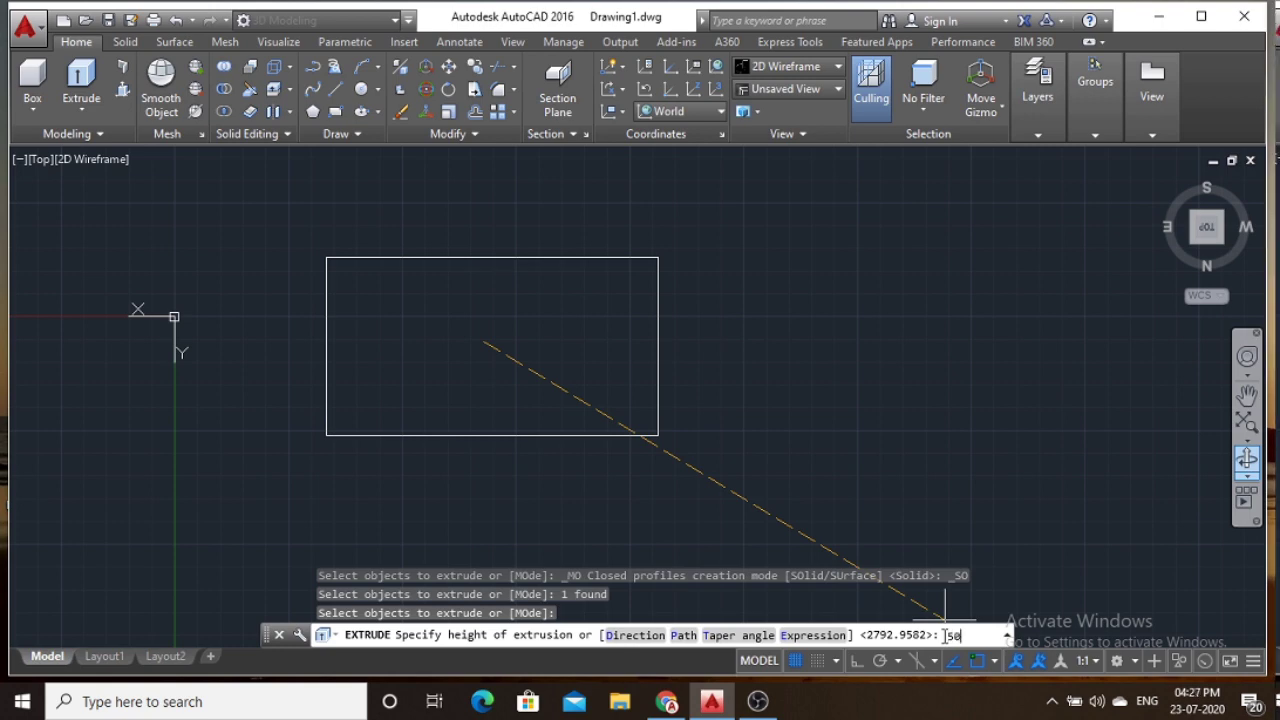
key(Return)
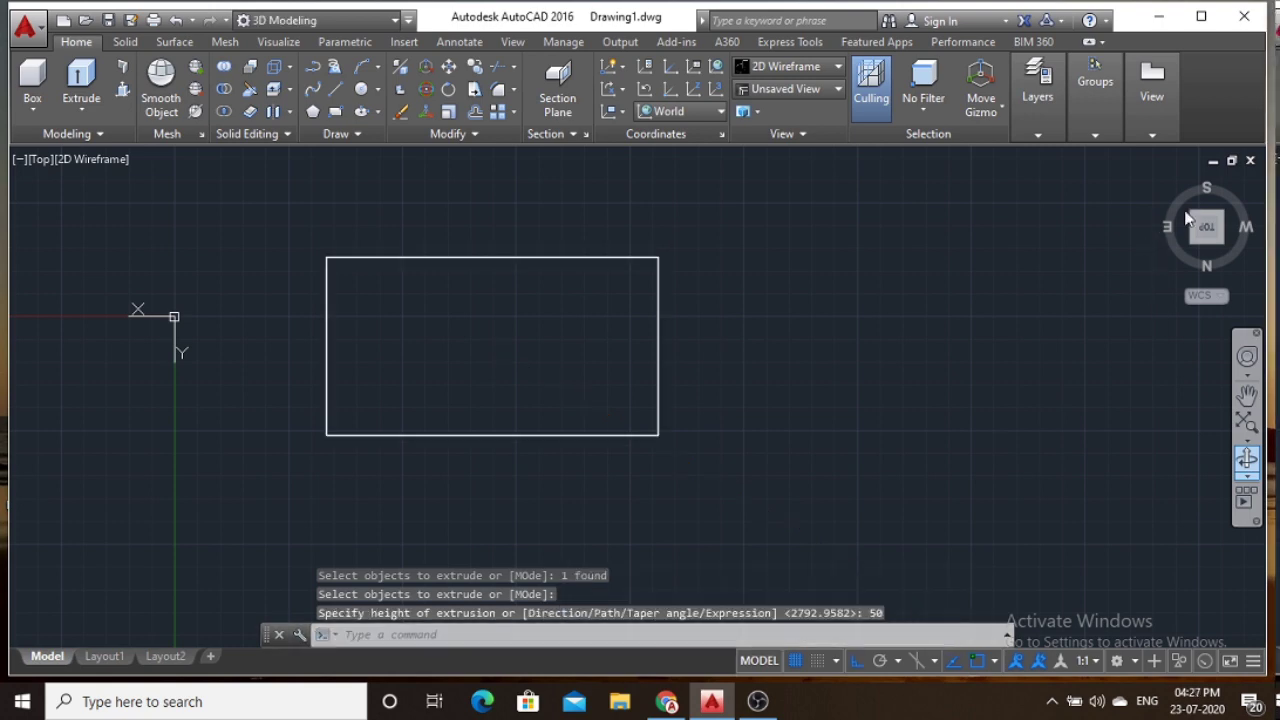
click(1246, 460)
Orbit the view to a front isometric angle on the extruded box.
mouse_move(971, 337)
mouse_down()
mouse_move(814, 291)
mouse_move(829, 211)
mouse_move(848, 234)
mouse_move(674, 397)
mouse_move(736, 394)
mouse_up()
mouse_move(783, 333)
mouse_down()
mouse_move(754, 366)
mouse_move(543, 466)
mouse_move(396, 323)
mouse_move(354, 337)
mouse_move(454, 420)
mouse_move(766, 335)
mouse_up()
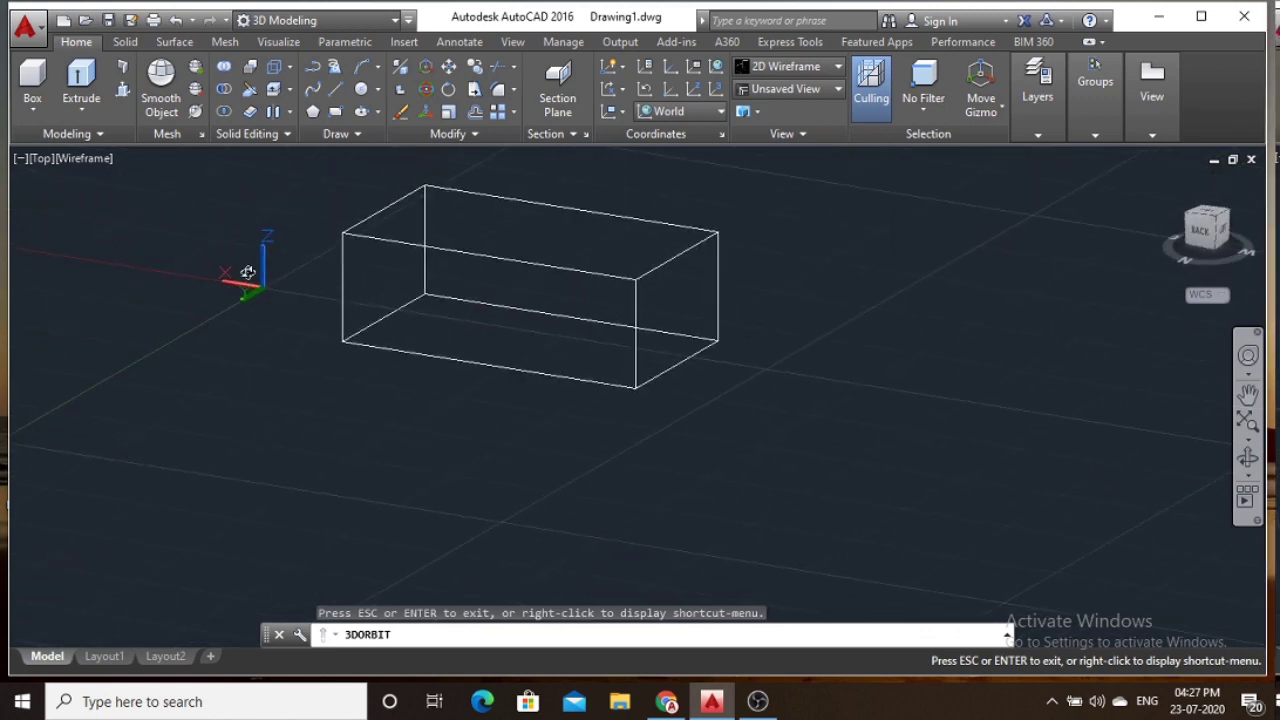
drag(280, 298, 327, 375)
mouse_move(892, 456)
mouse_down()
mouse_move(794, 400)
mouse_move(674, 391)
mouse_move(489, 282)
mouse_move(523, 277)
mouse_move(466, 277)
mouse_up()
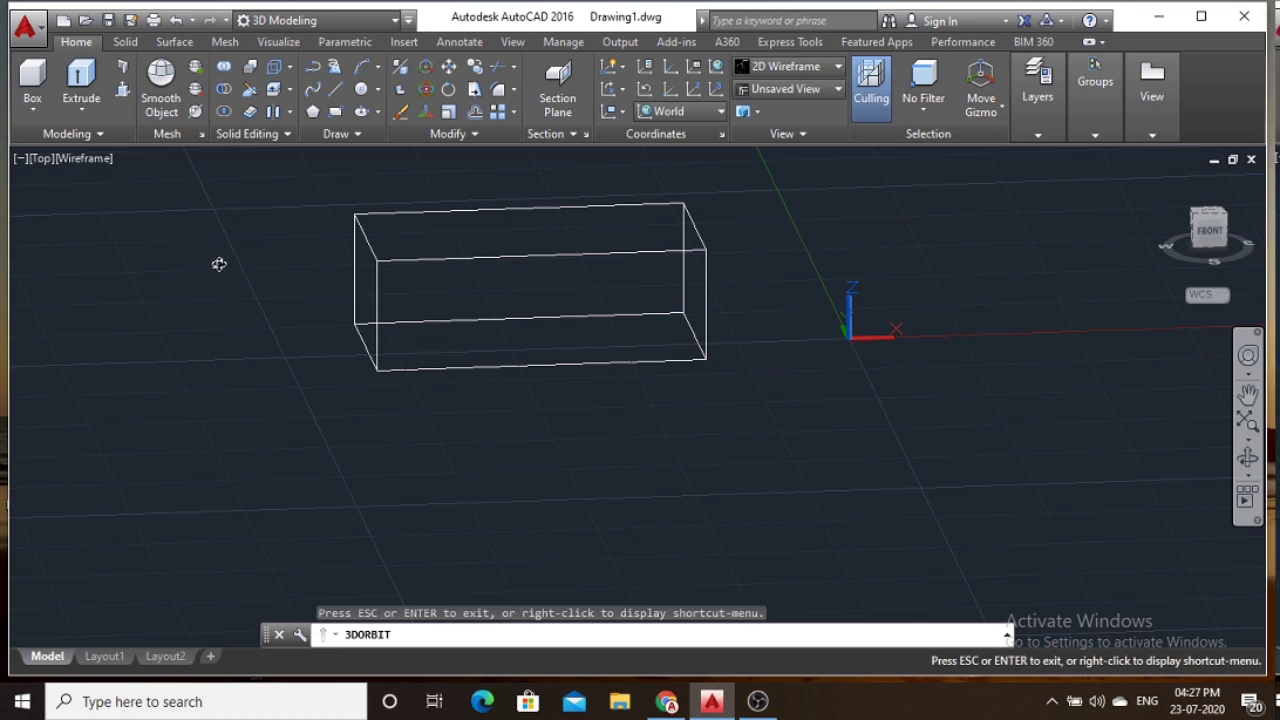
key(Escape)
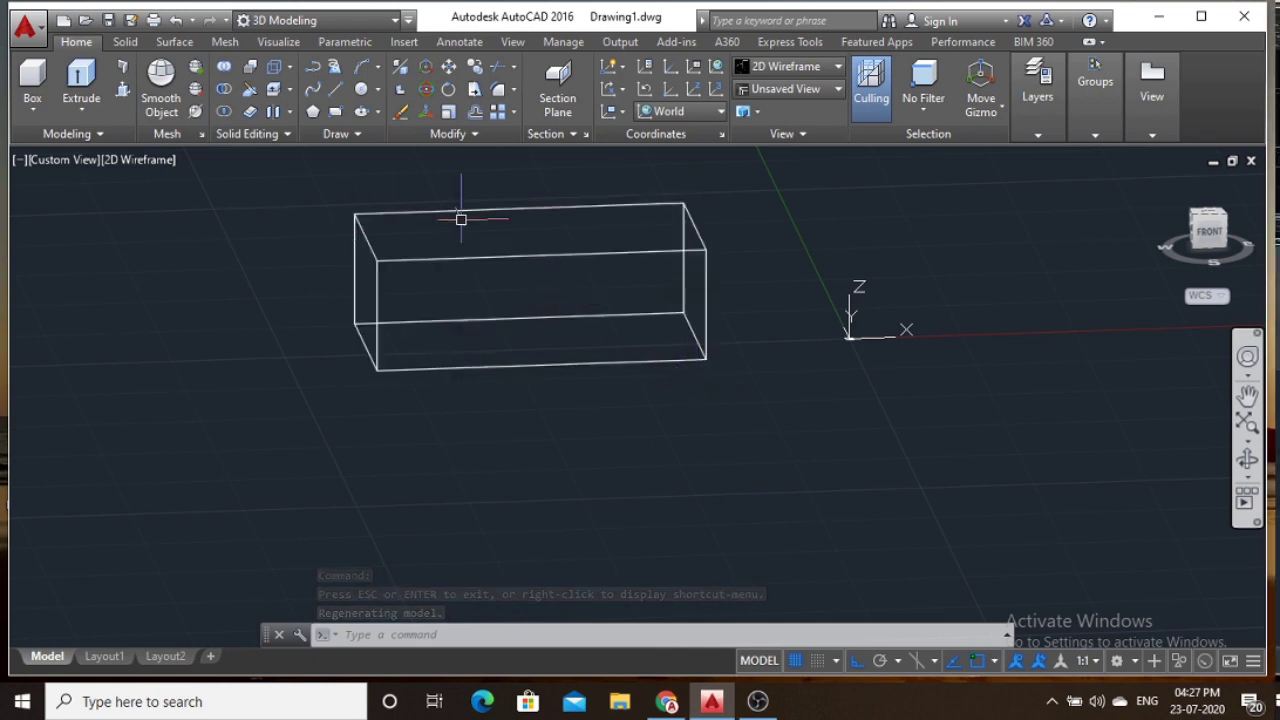
Set the viewport visual style to Shaded and orbit the box to a new angle.
click(140, 159)
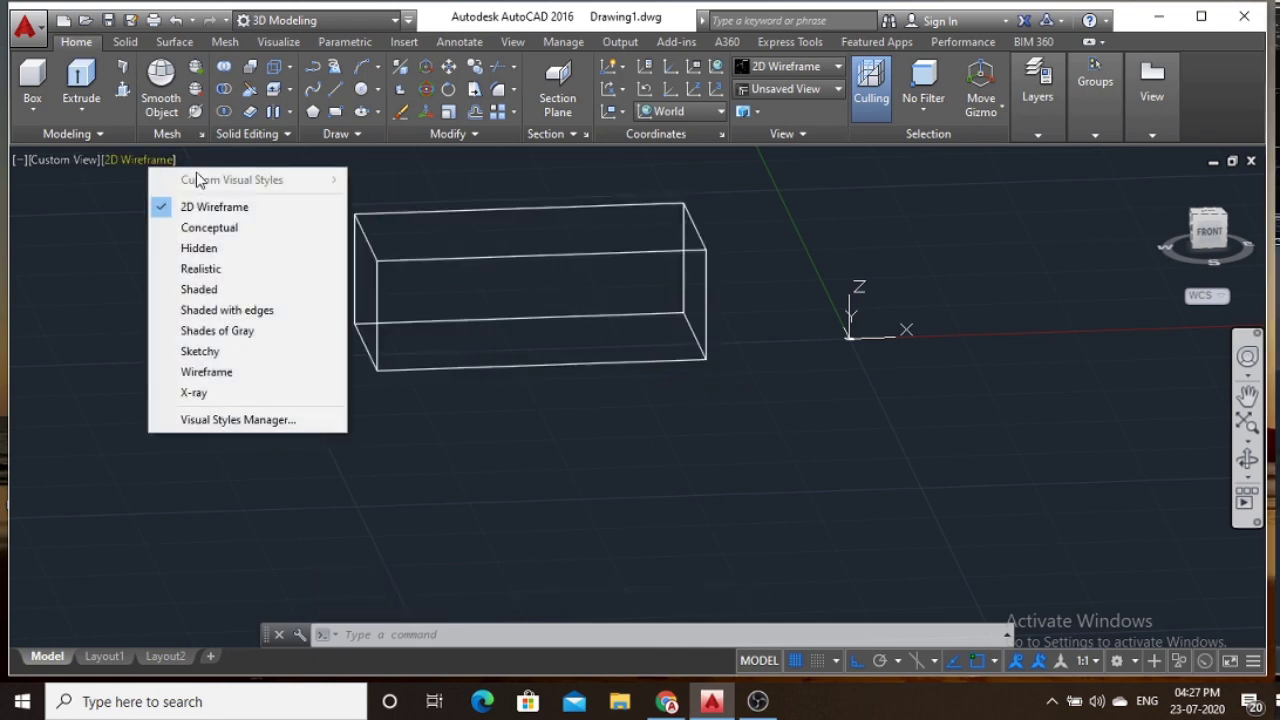
click(232, 292)
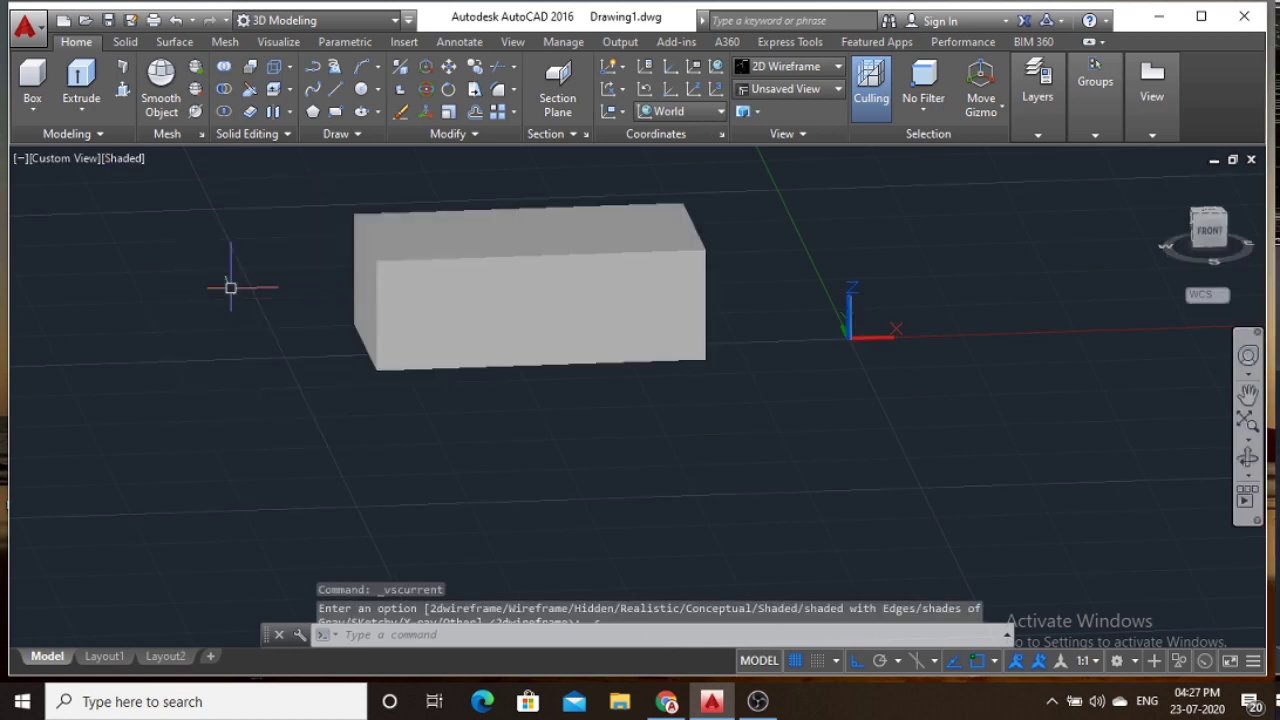
key(Escape)
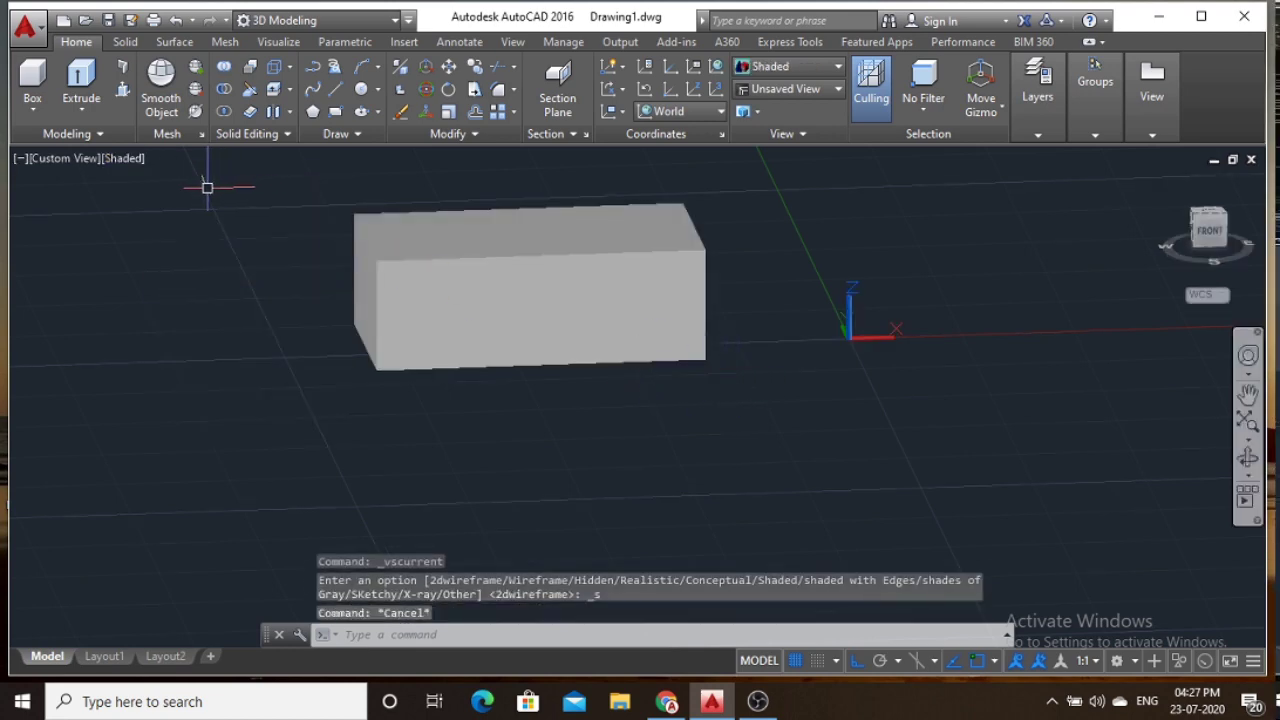
shift+middle_drag(373, 318, 697, 403)
mouse_move(776, 428)
shift+middle_down()
mouse_move(709, 363)
mouse_move(684, 416)
shift+middle_up()
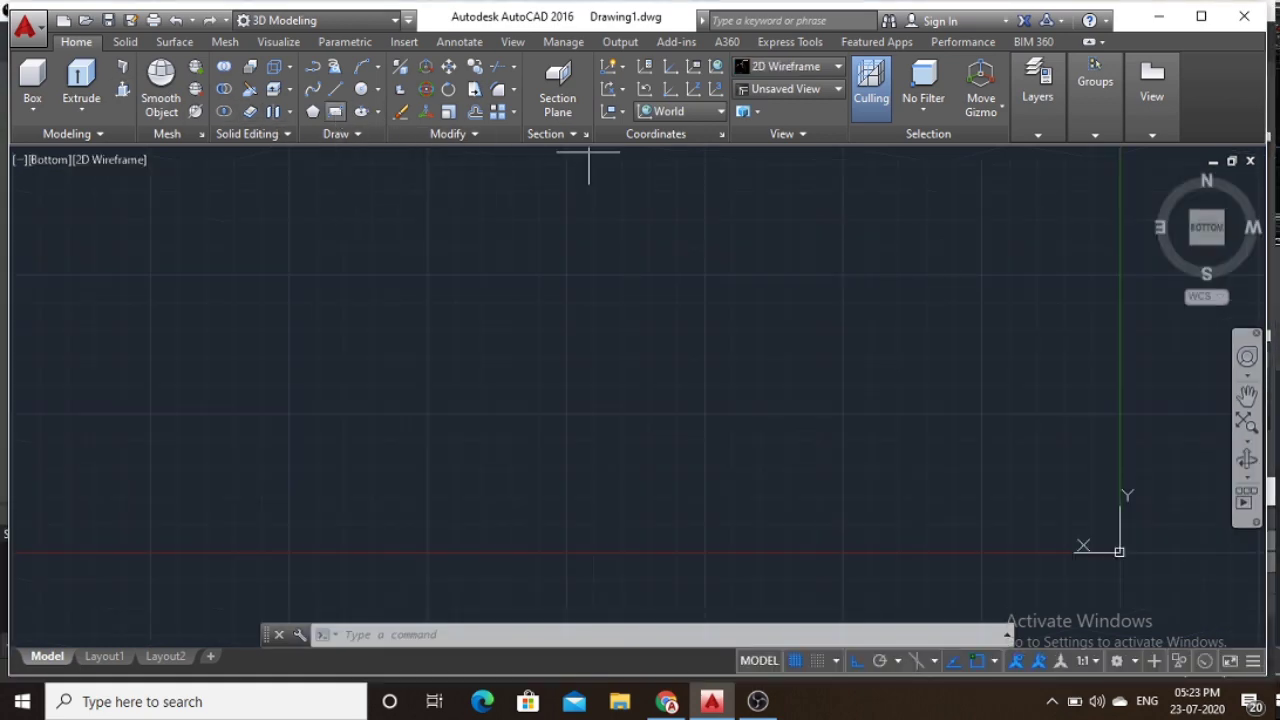
Draw a 200 by 100 rectangle using REC's Dimensions option.
text(rec)
key(Return)
click(342, 254)
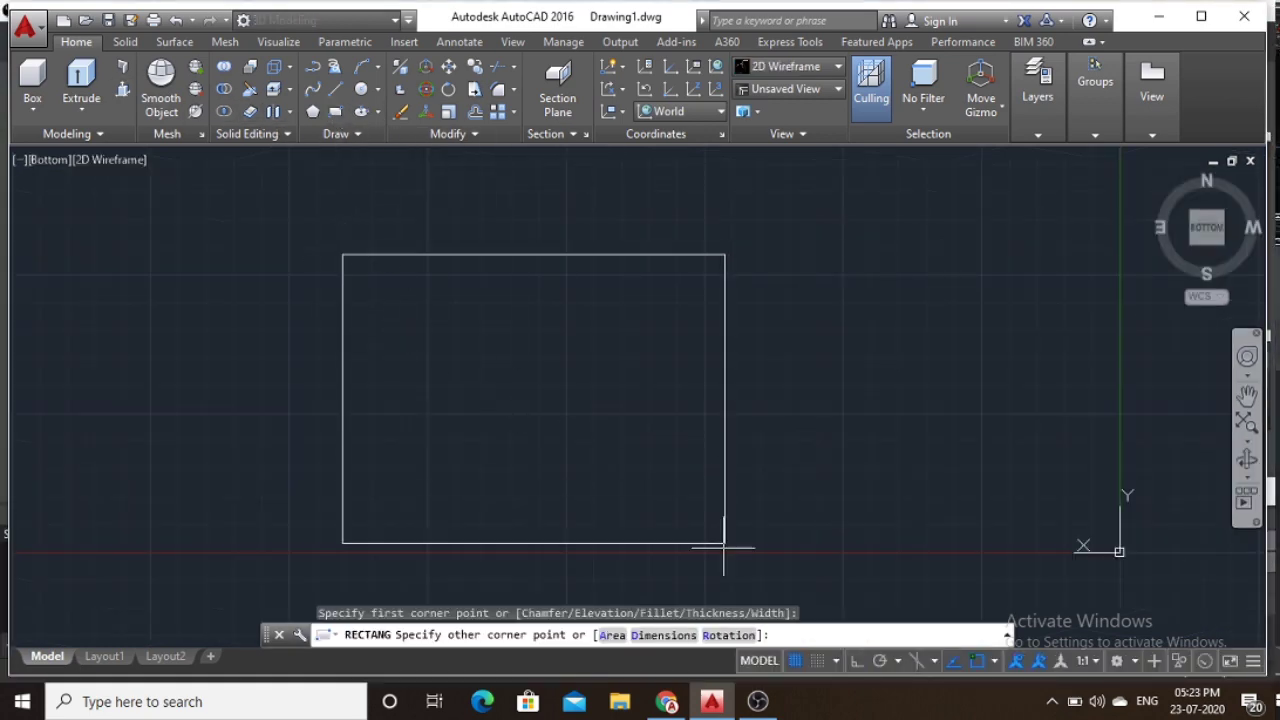
click(641, 636)
text(200)
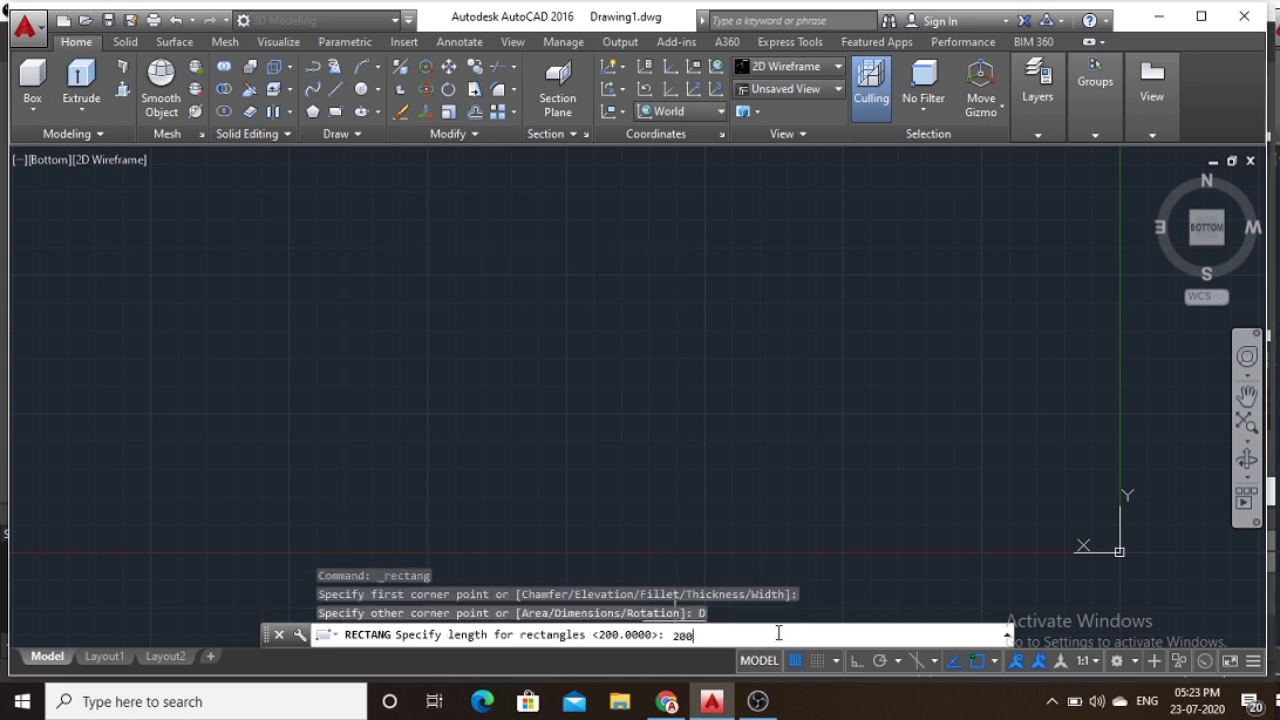
key(Return)
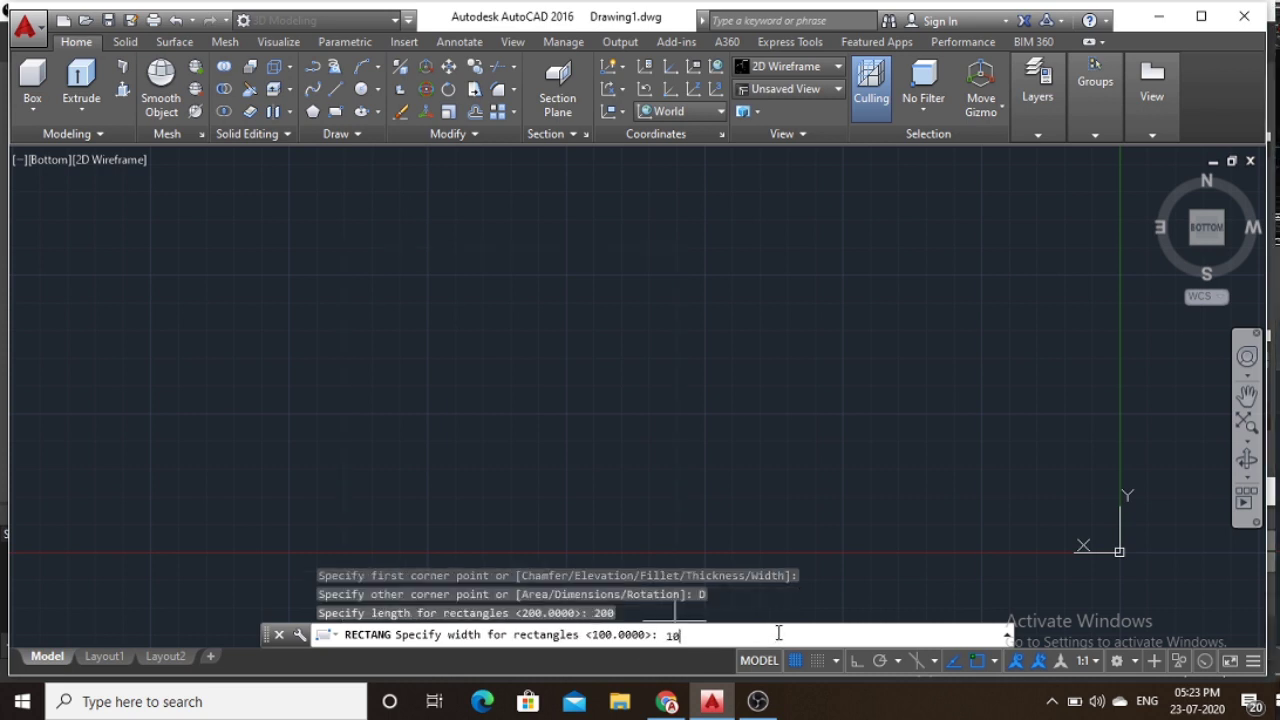
key(Return)
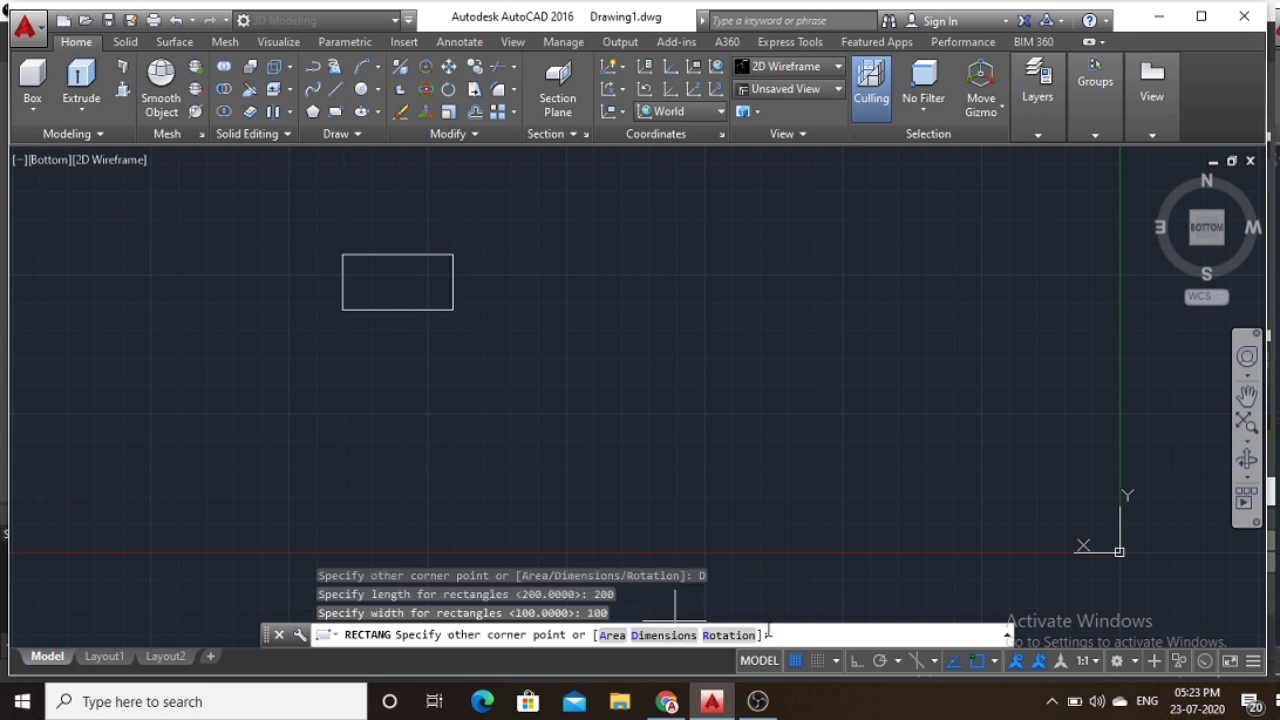
click(491, 314)
Draw a small leg rectangle inside the big rectangle's top-left corner and select it.
scroll(338, 296, up, 5)
middle_drag(338, 296, 374, 426)
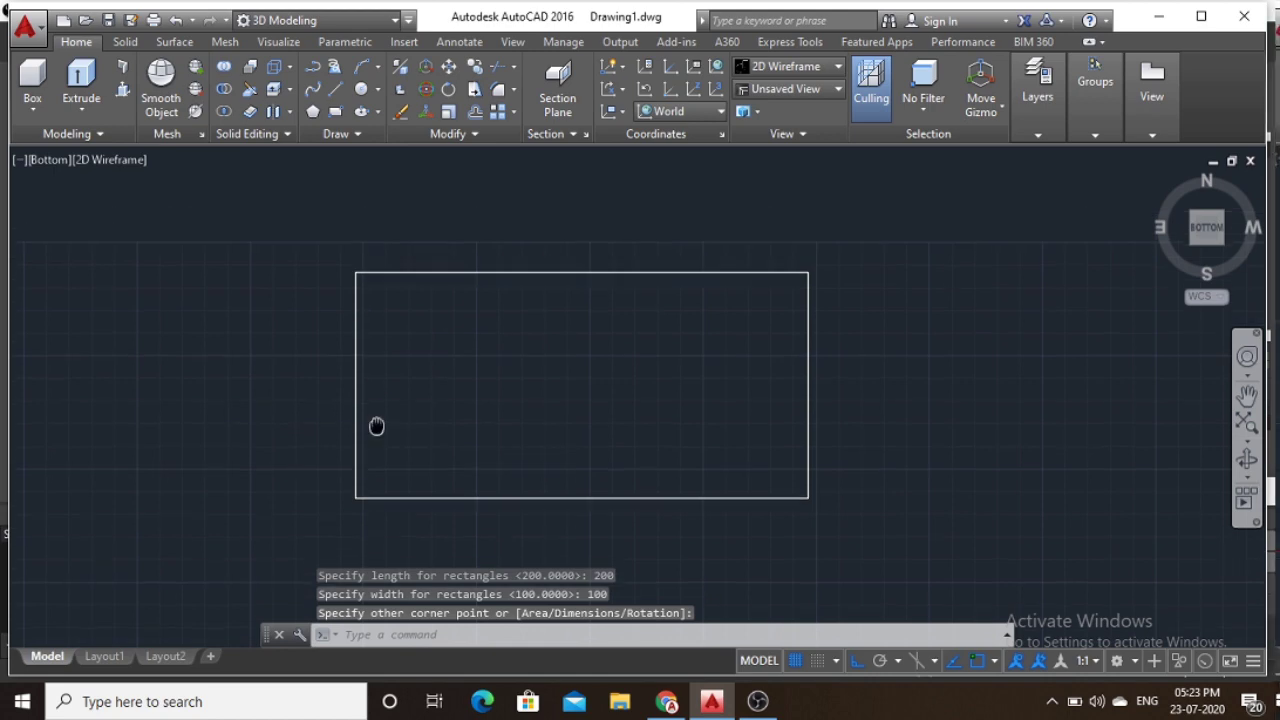
click(335, 111)
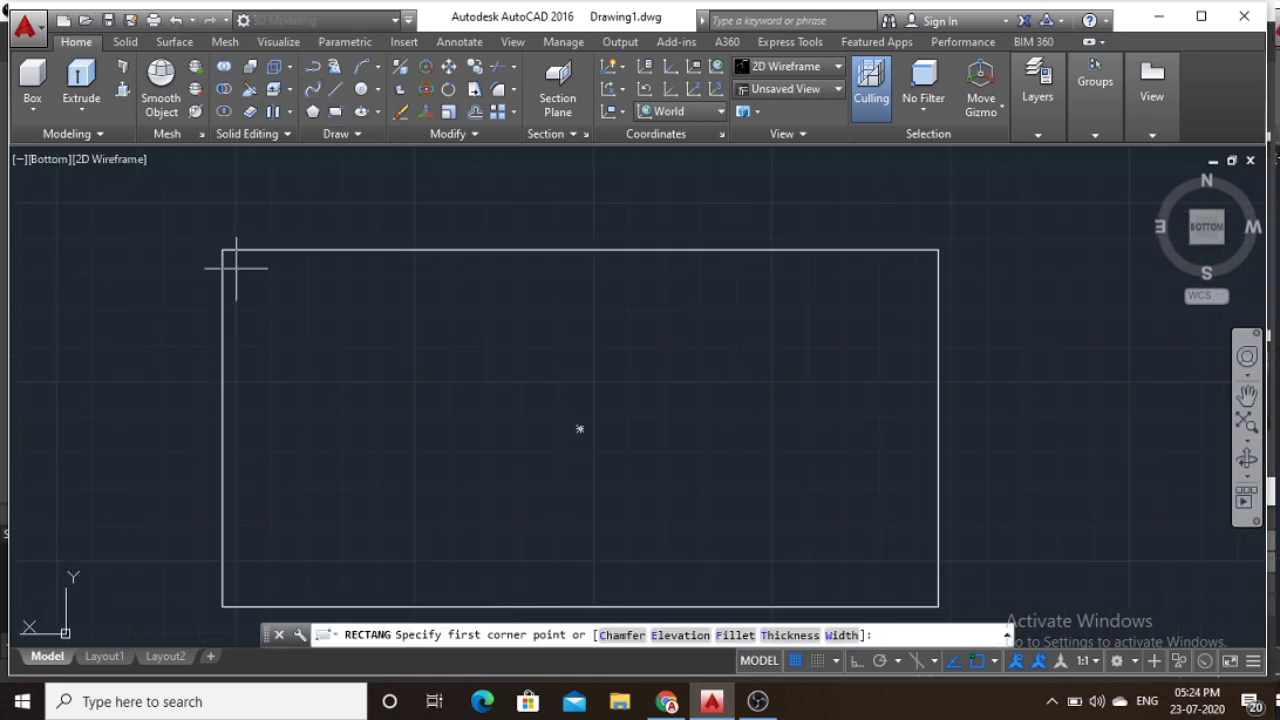
click(236, 268)
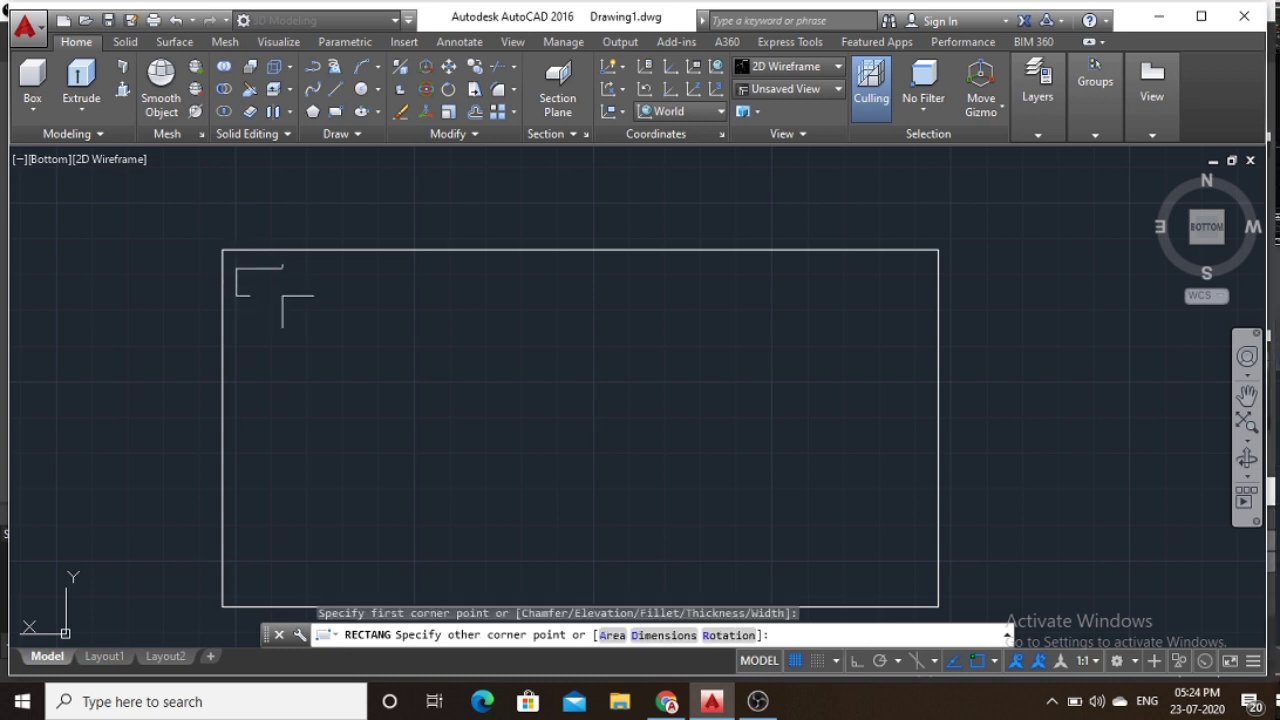
click(282, 296)
middle_drag(415, 343, 423, 306)
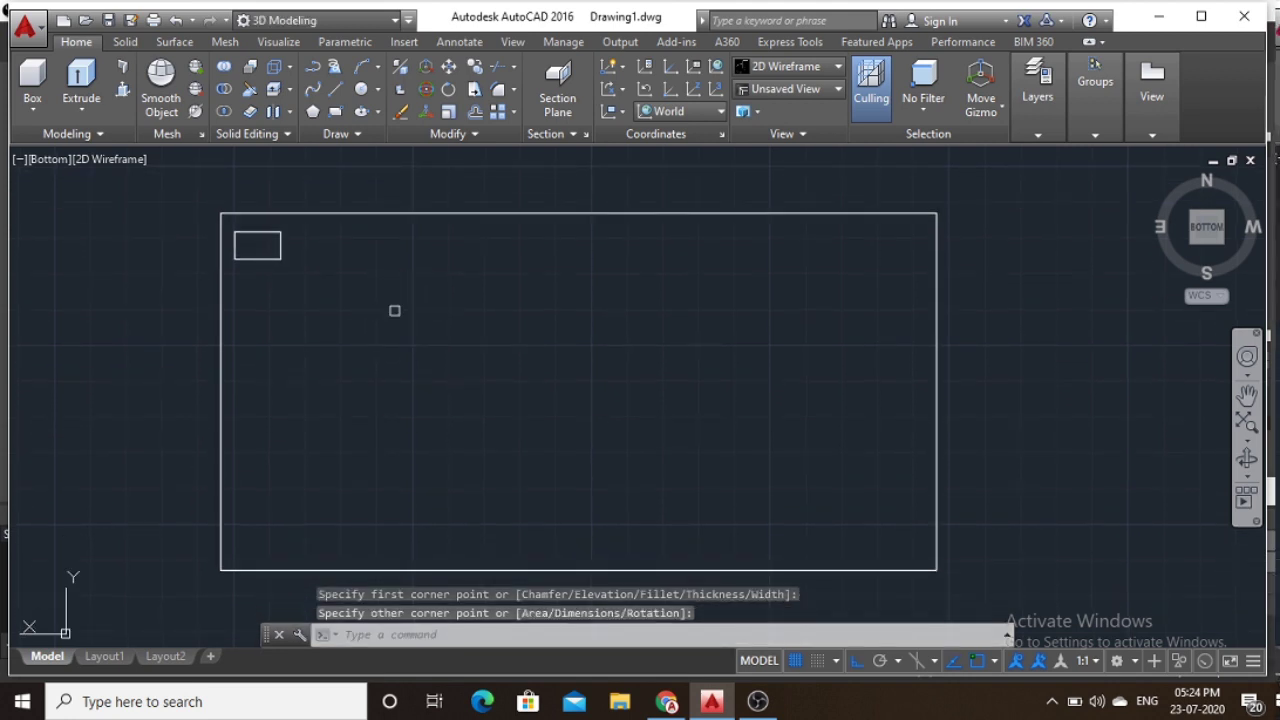
click(281, 259)
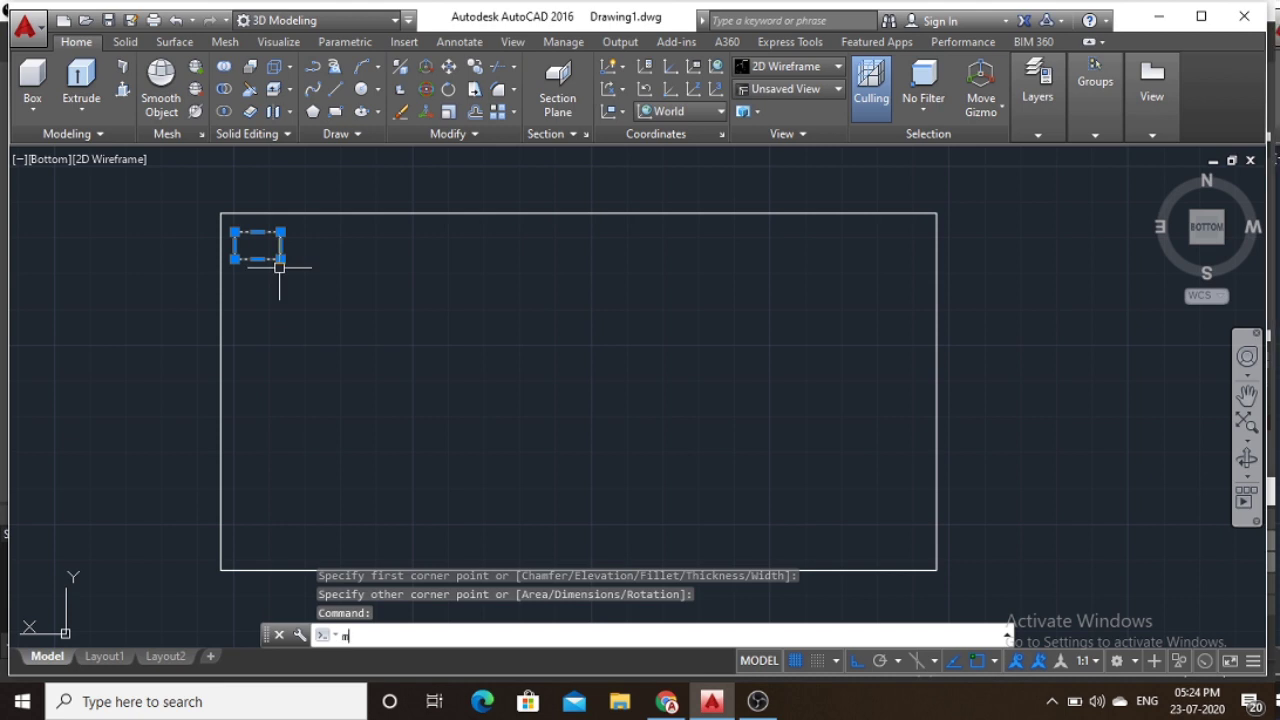
Mirror the top-left leg across the outline's vertical midline, keeping the original.
text(i)
key(Return)
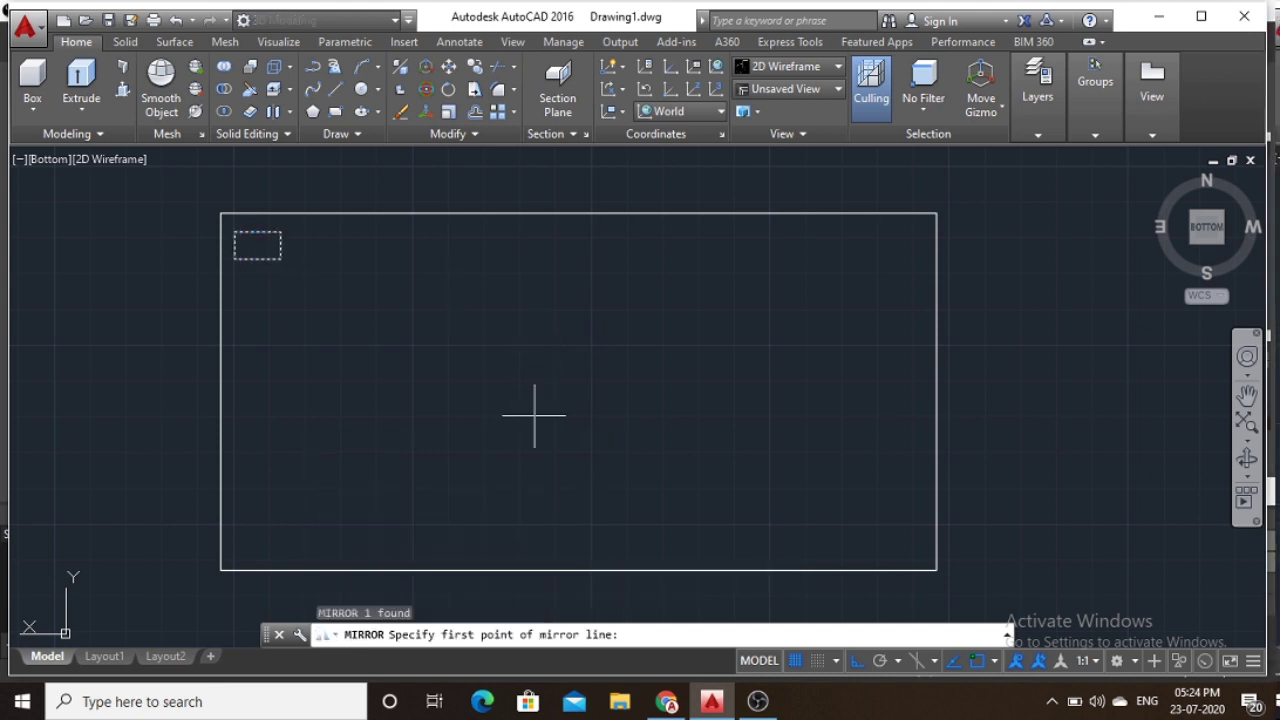
scroll(534, 420, down, 4)
scroll(538, 440, down, 4)
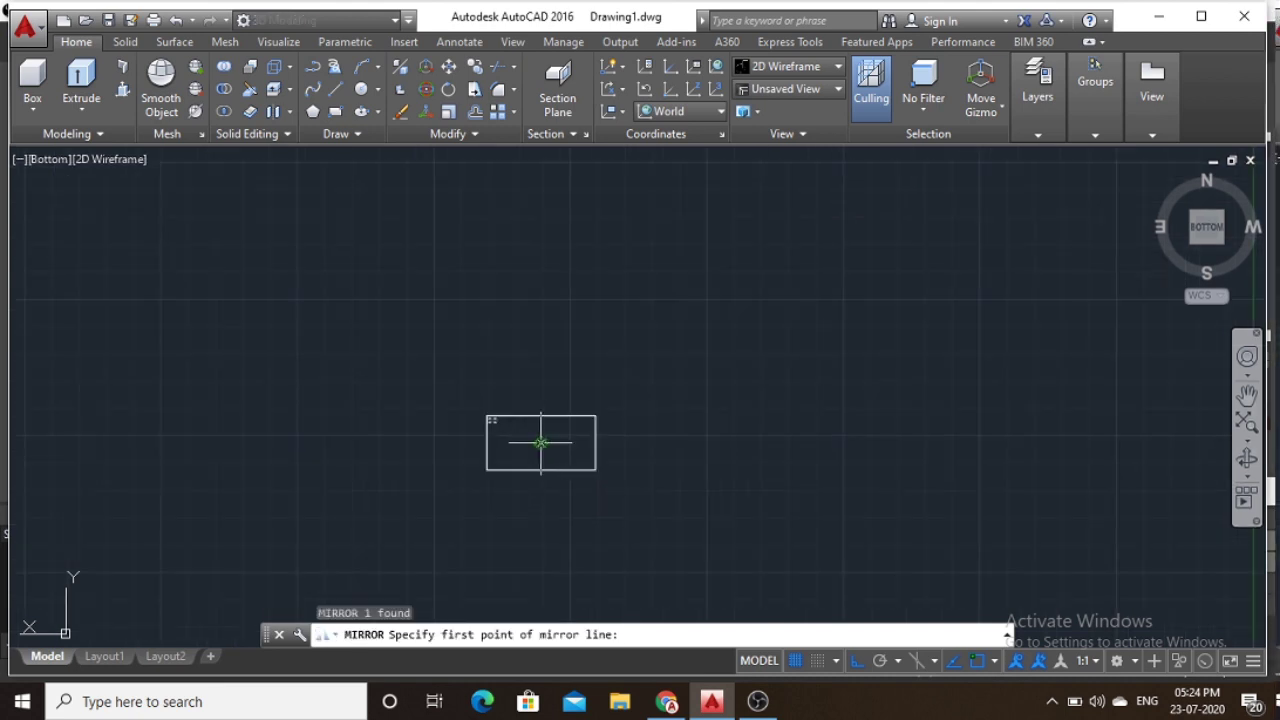
click(540, 442)
click(536, 490)
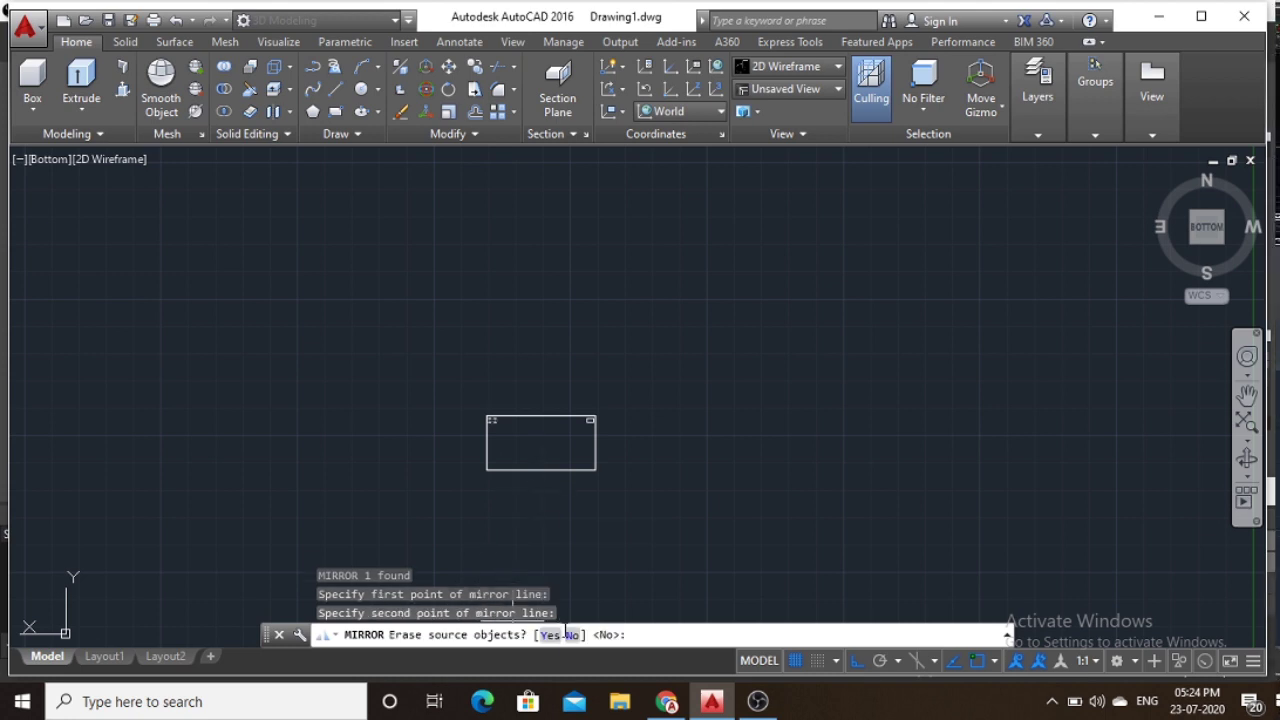
click(573, 637)
Select both top corner legs.
scroll(586, 428, up, 3)
scroll(586, 400, up, 3)
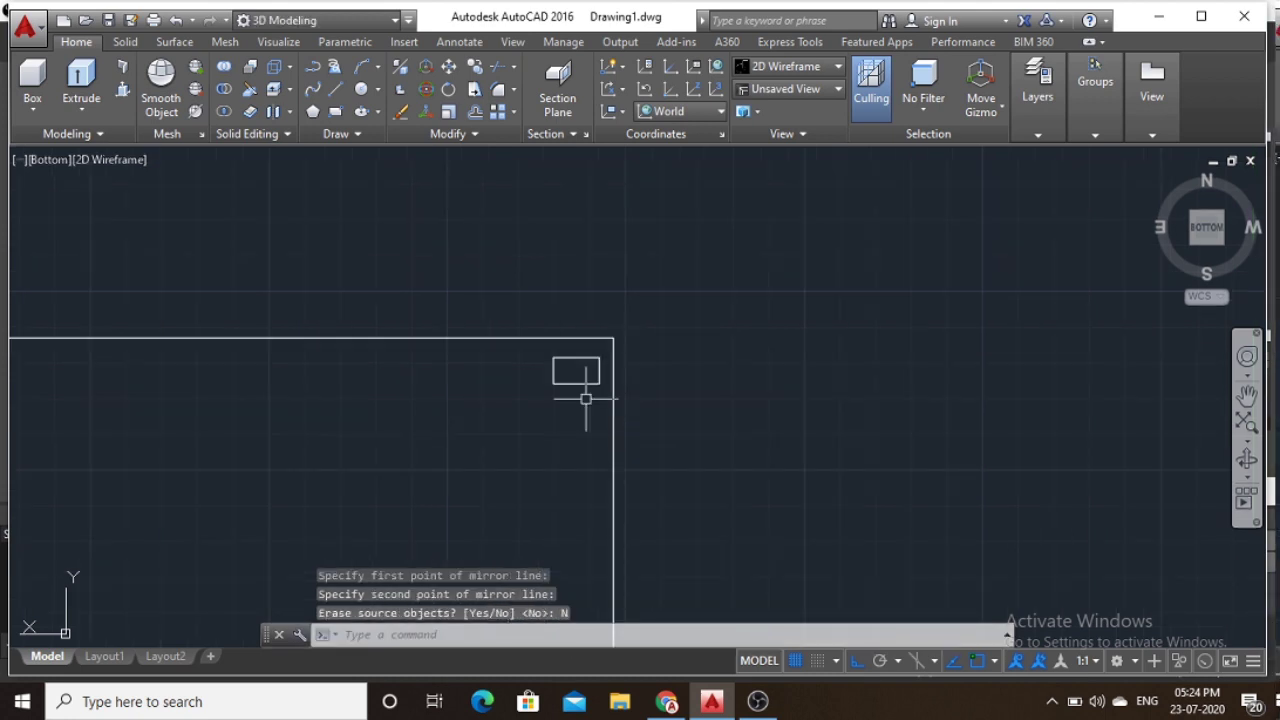
click(587, 398)
click(557, 356)
scroll(410, 394, down, 3)
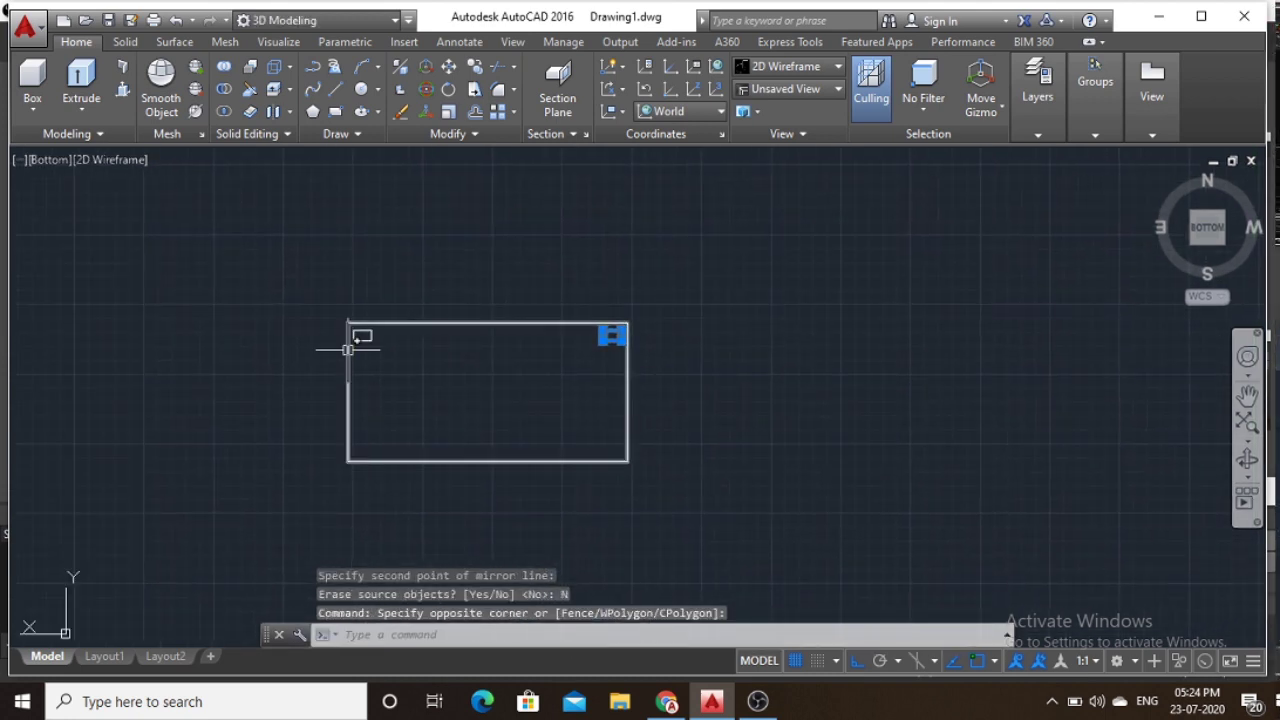
scroll(346, 349, up, 2)
click(430, 351)
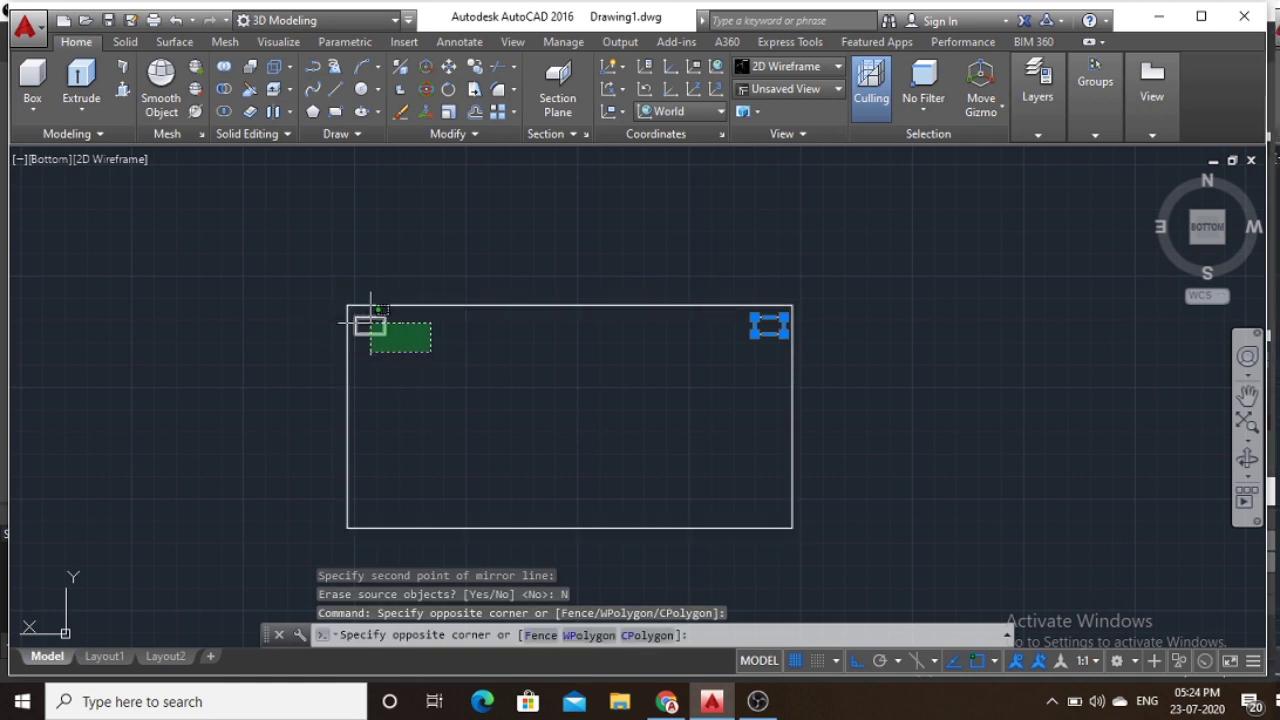
click(354, 318)
middle_drag(523, 394, 540, 344)
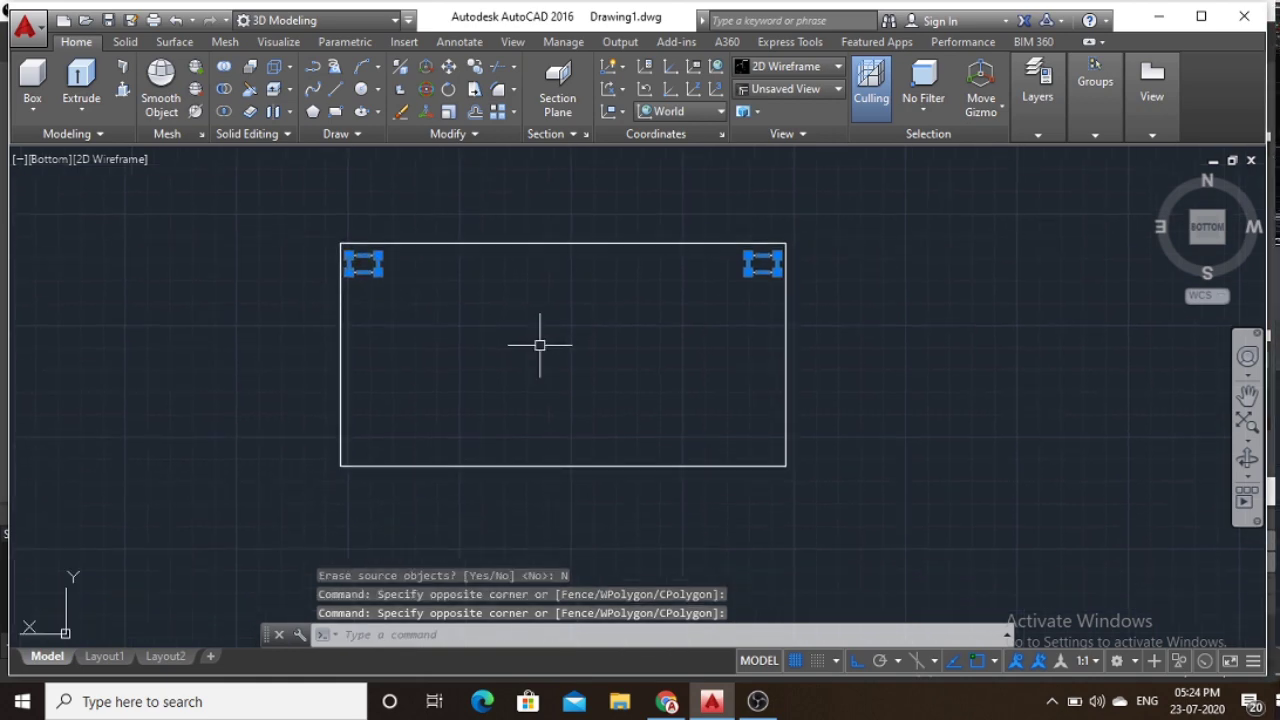
Mirror the two top legs across the horizontal midline, keeping the originals.
text(MI)
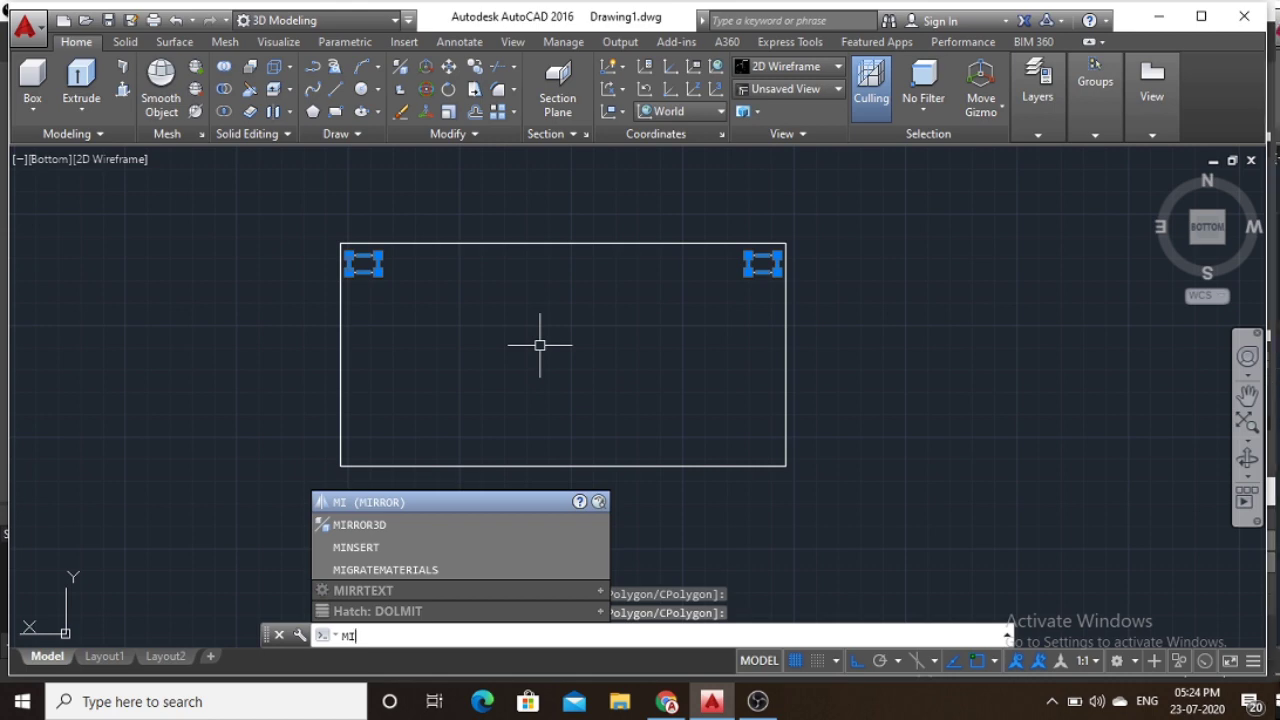
key(Return)
scroll(575, 345, down, 5)
scroll(590, 345, down, 2)
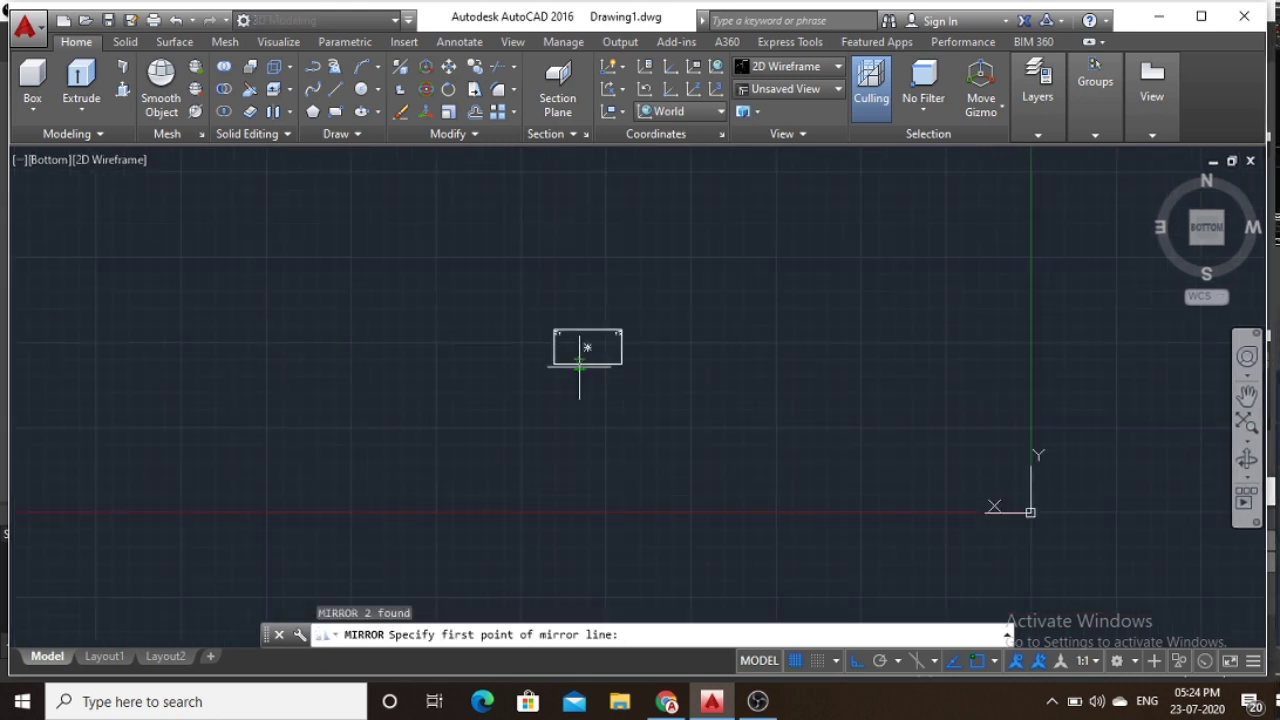
click(640, 348)
click(675, 348)
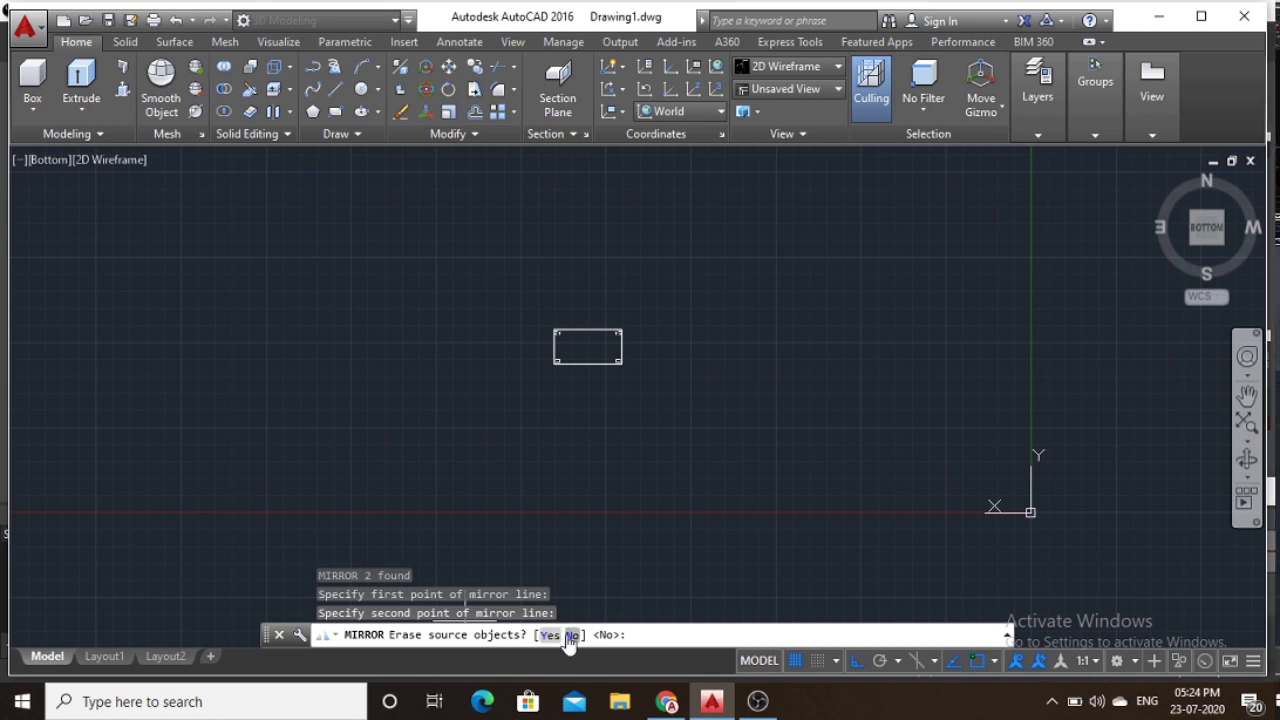
click(572, 636)
scroll(600, 378, up, 1)
scroll(588, 345, up, 3)
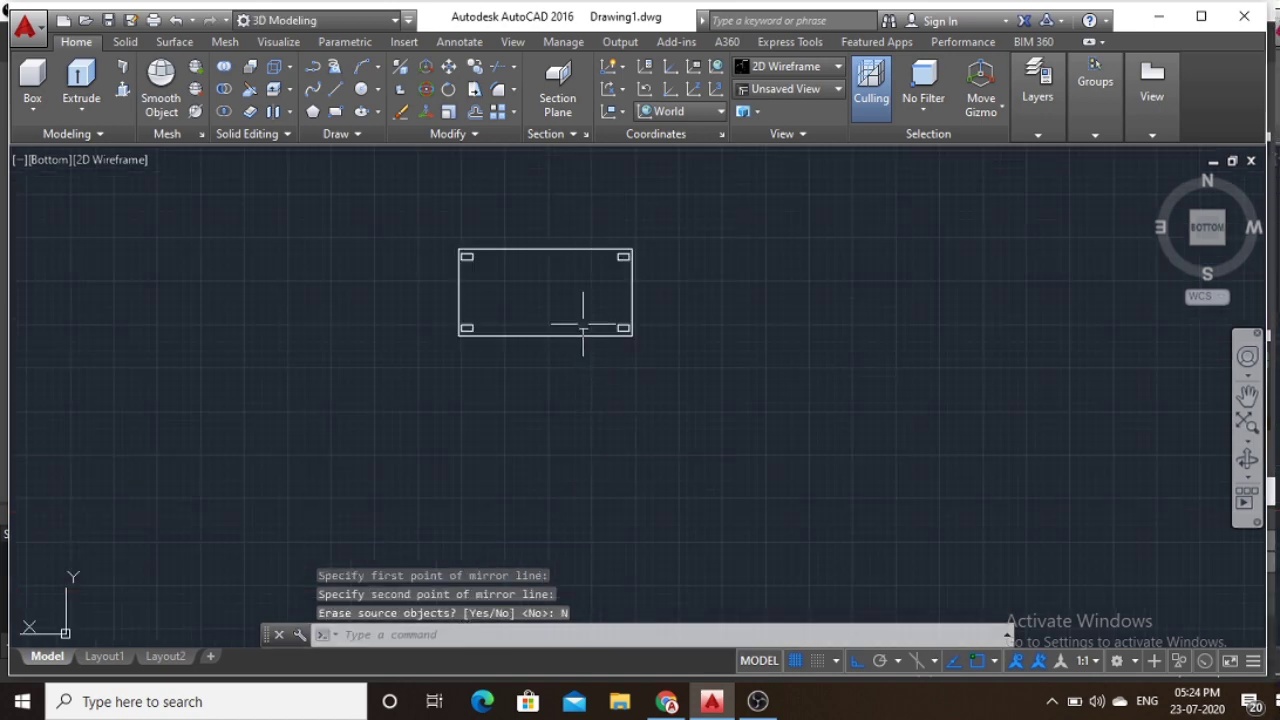
scroll(522, 356, up, 4)
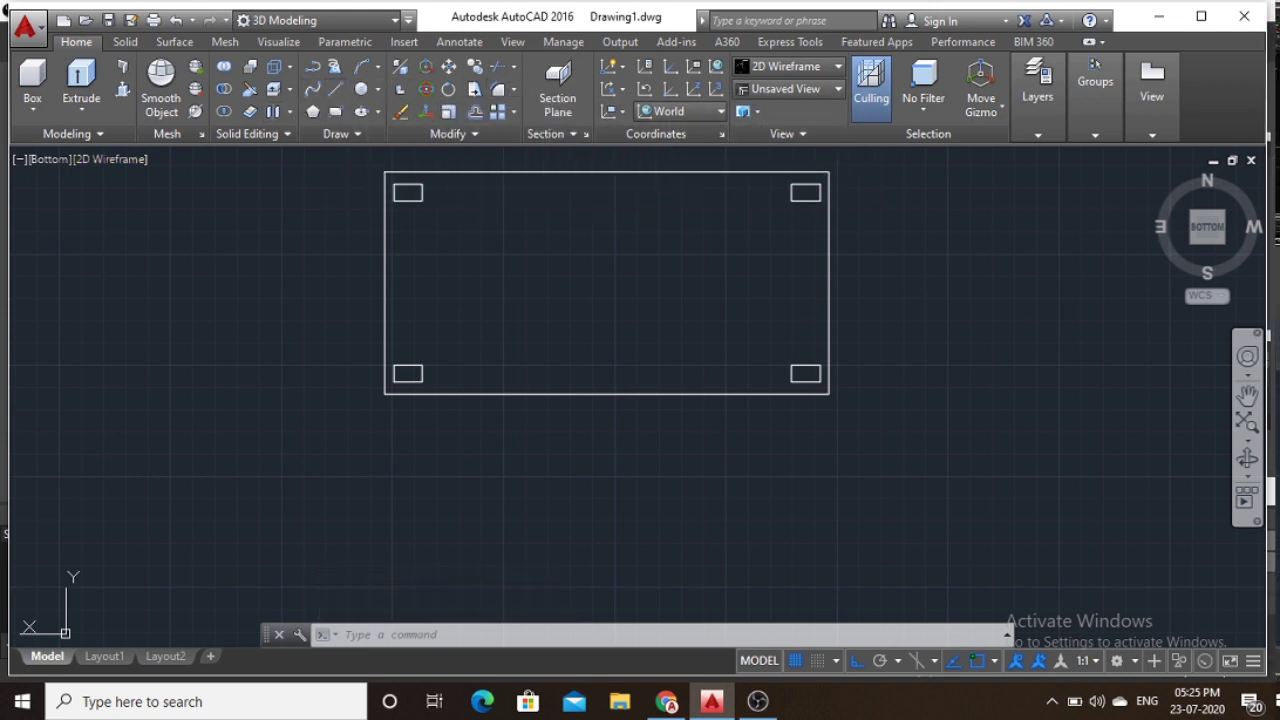
click(335, 115)
scroll(430, 300, up, 2)
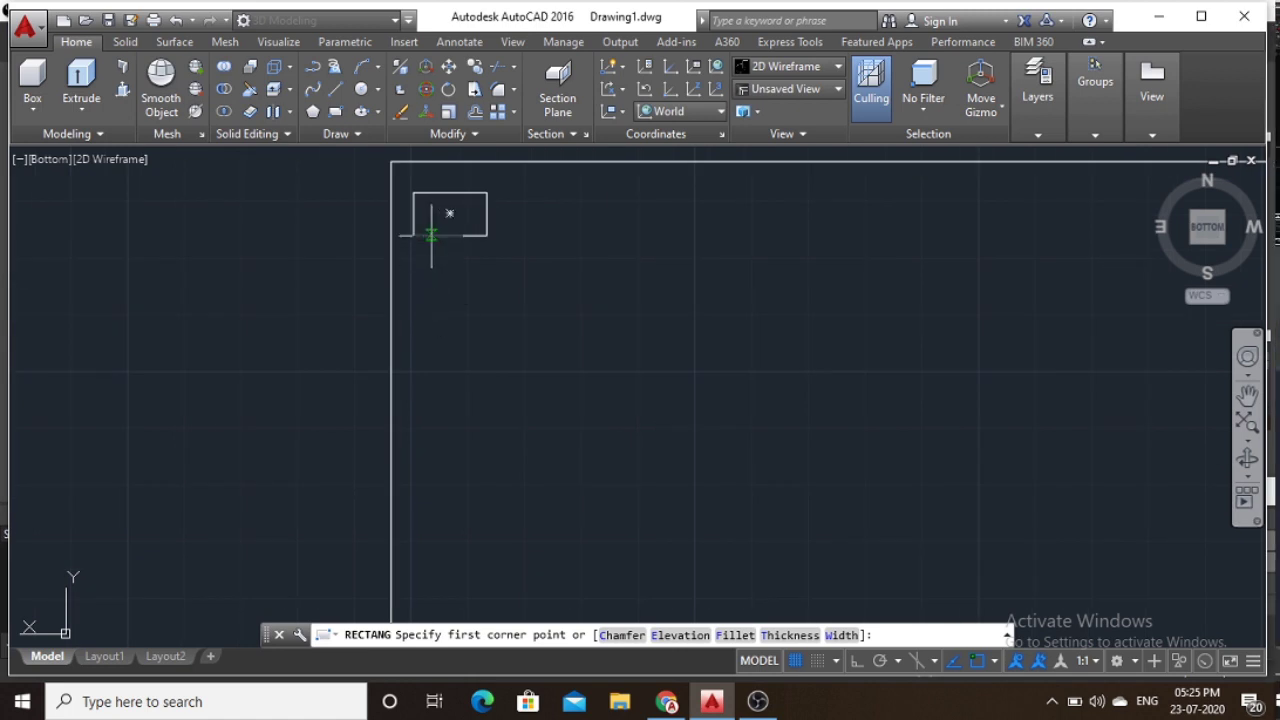
Draw a thin stretcher rectangle joining the top-left and bottom-left legs.
click(431, 234)
scroll(493, 411, down, 3)
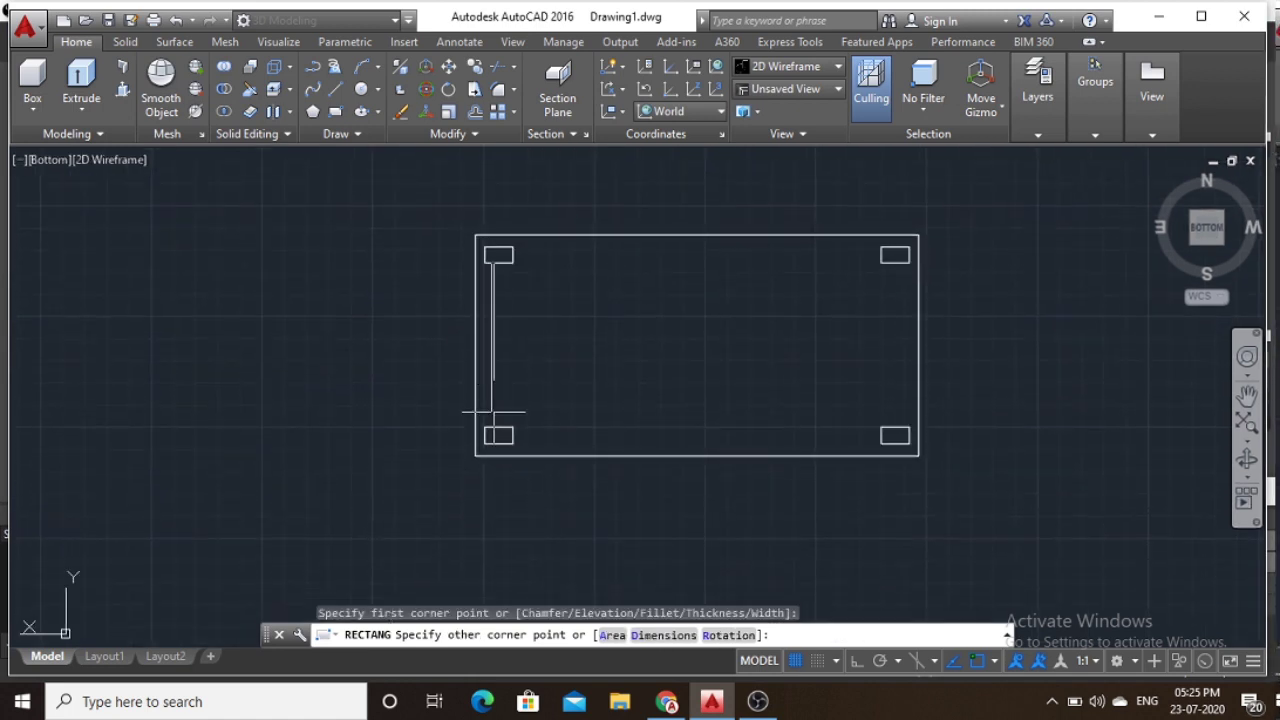
scroll(493, 411, up, 3)
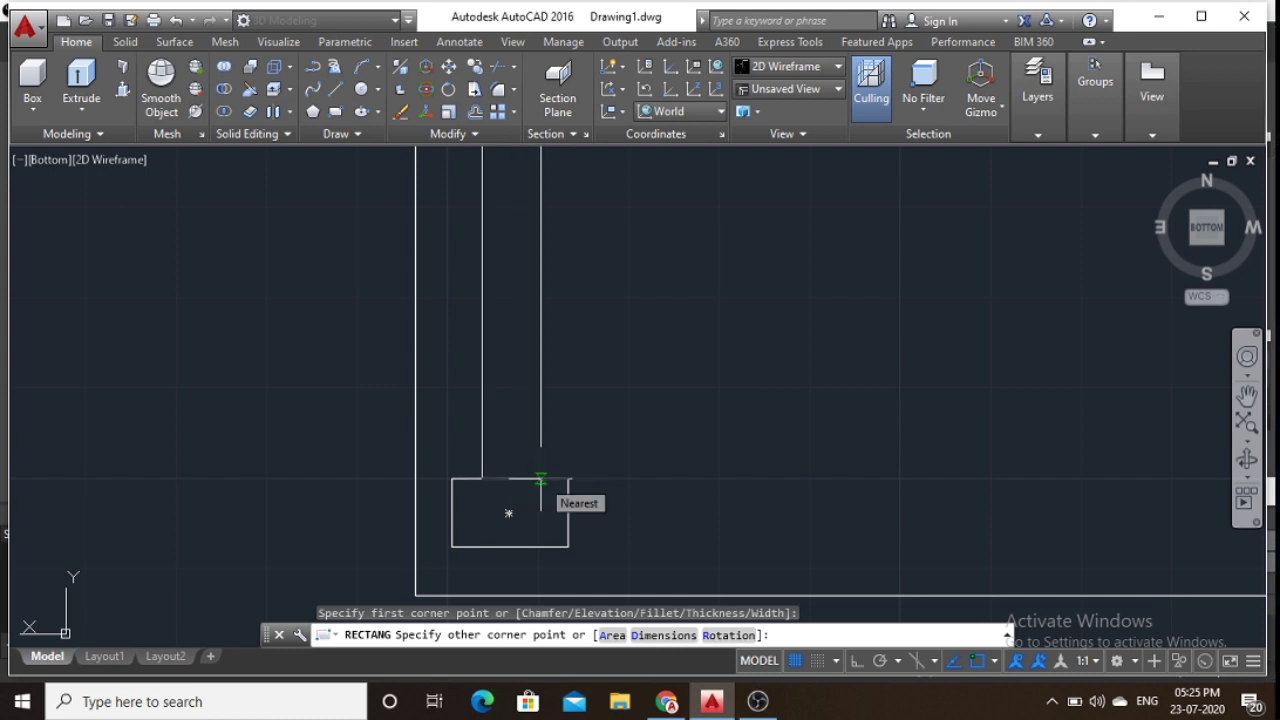
click(568, 547)
middle_drag(571, 391, 571, 460)
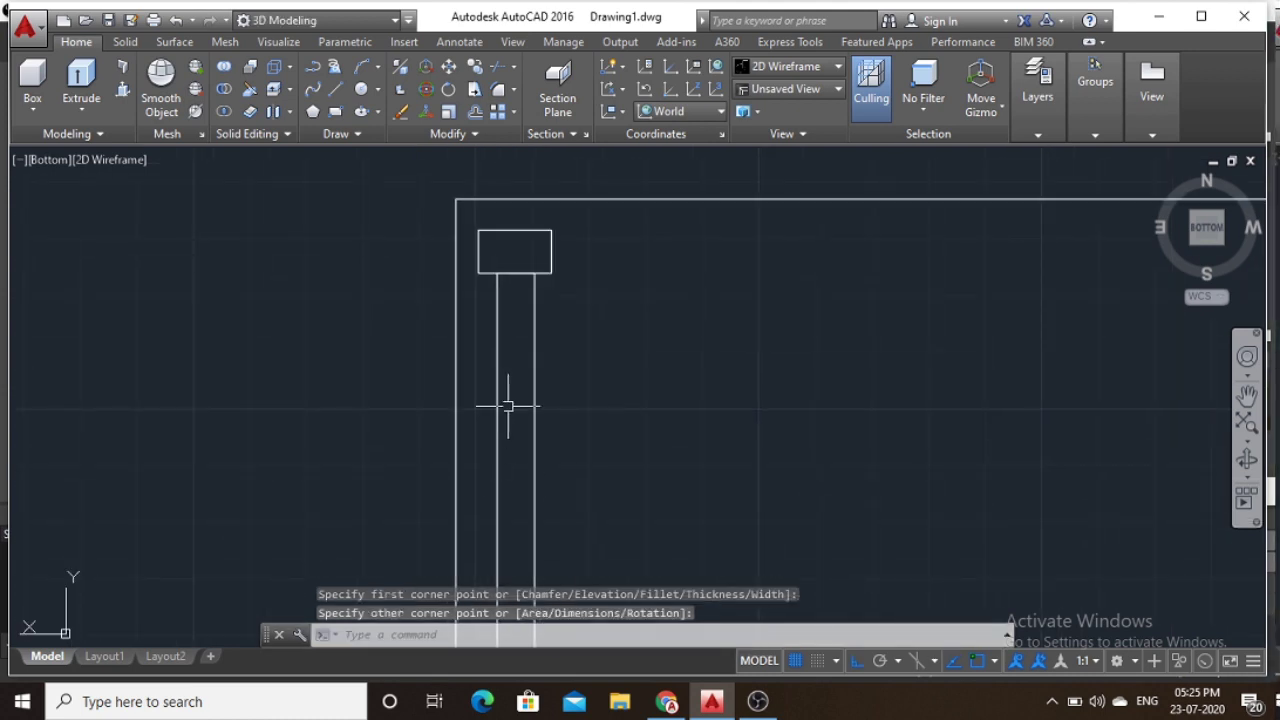
key(Escape)
Copy the left stretcher horizontally so it joins the two right legs.
click(532, 351)
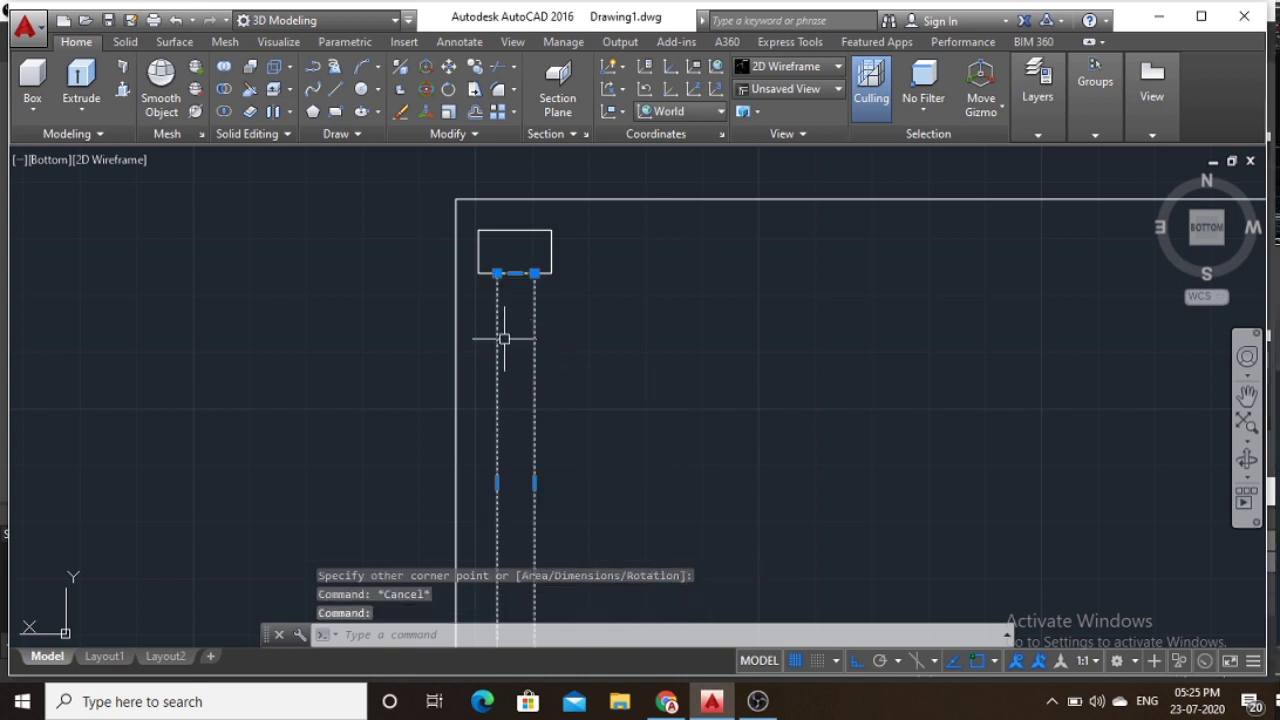
text(c)
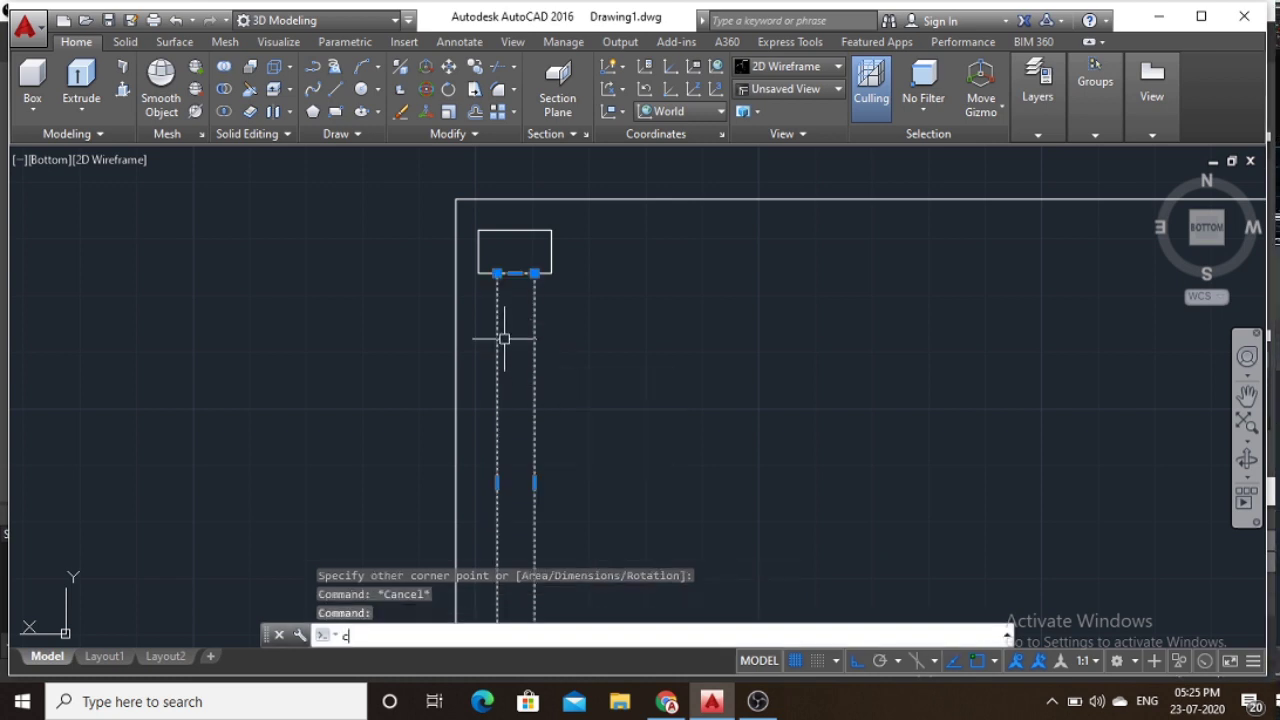
text(o)
key(Return)
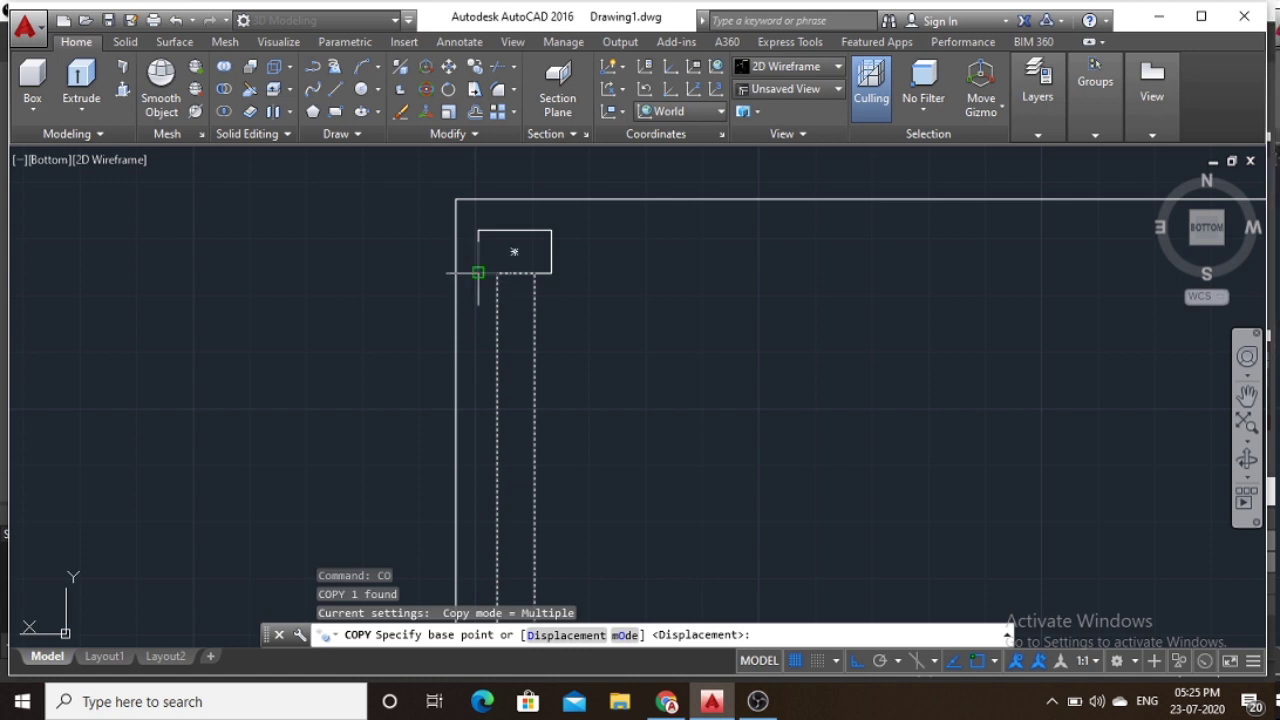
click(478, 272)
scroll(760, 330, down, 3)
scroll(729, 320, down, 2)
middle_drag(846, 316, 686, 303)
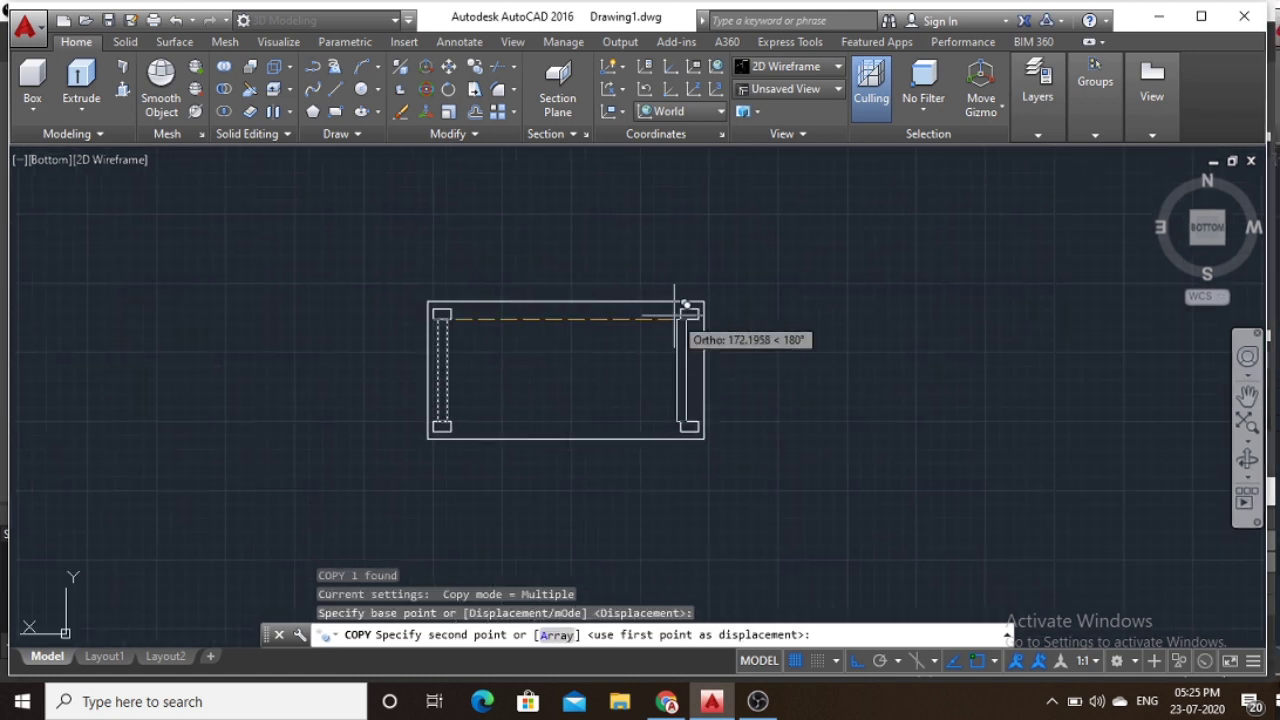
scroll(686, 303, up, 5)
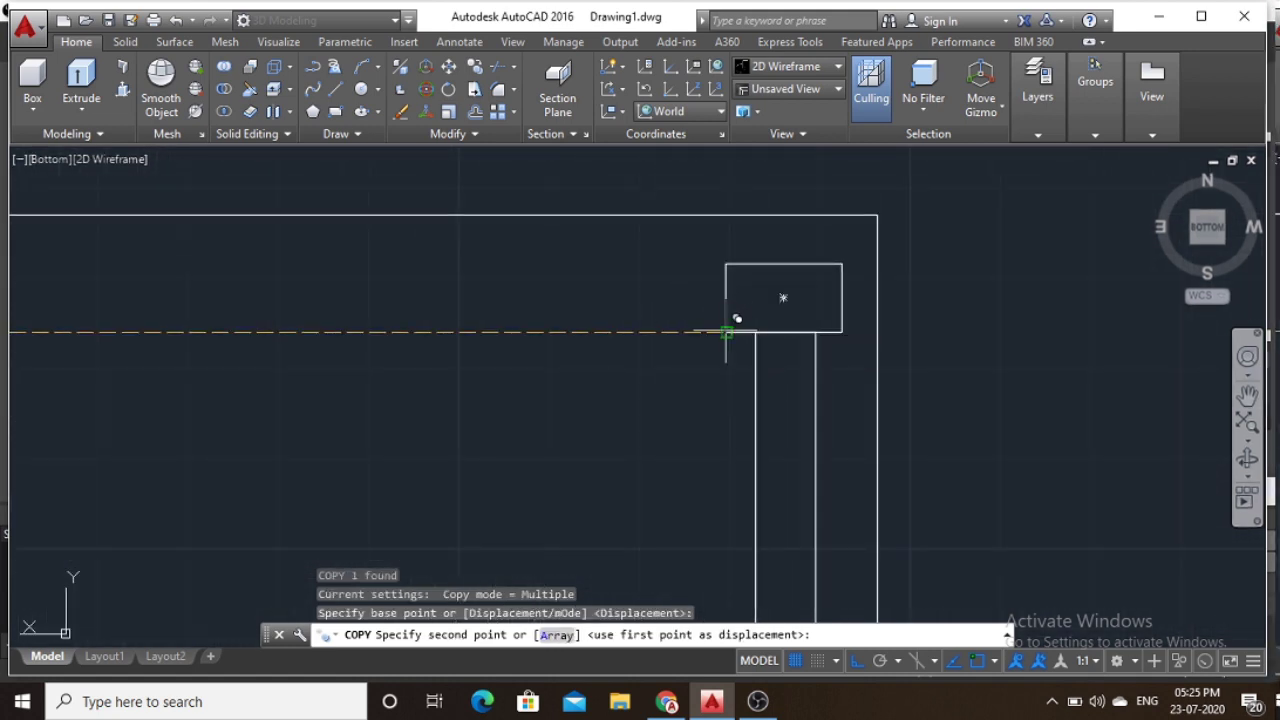
click(726, 331)
key(Escape)
scroll(457, 457, down, 2)
scroll(500, 334, down, 2)
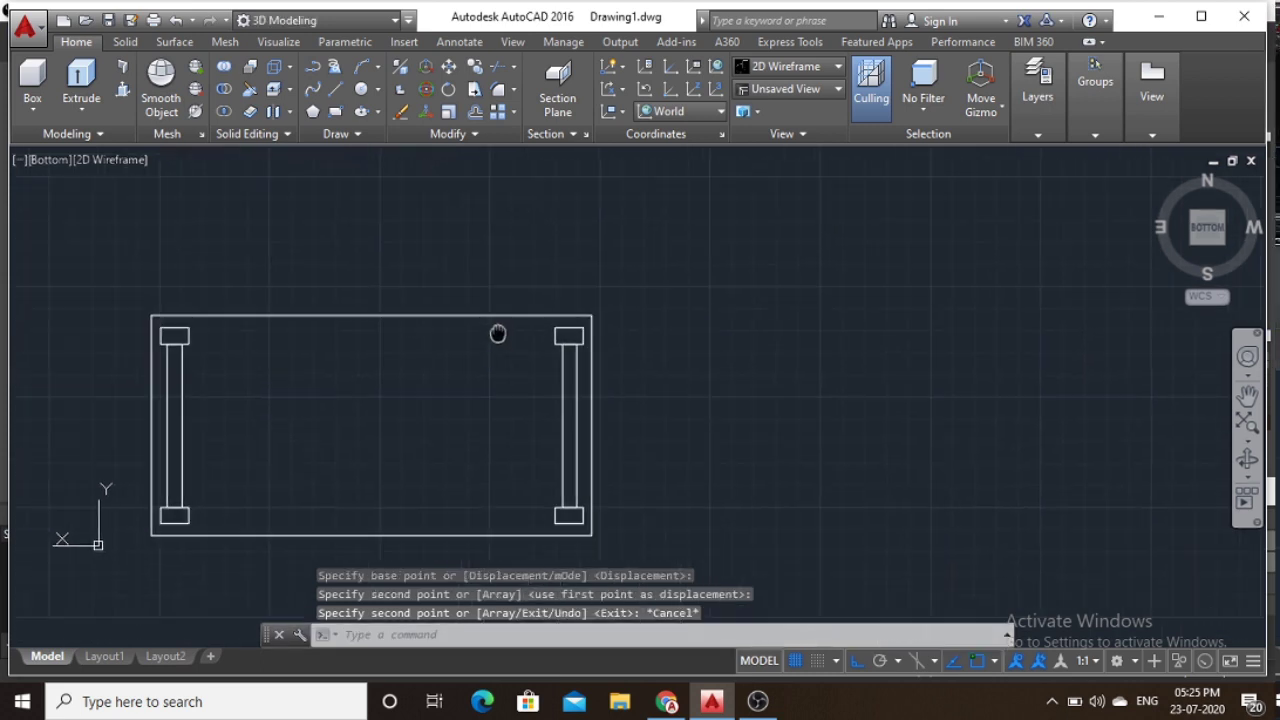
middle_drag(500, 334, 586, 277)
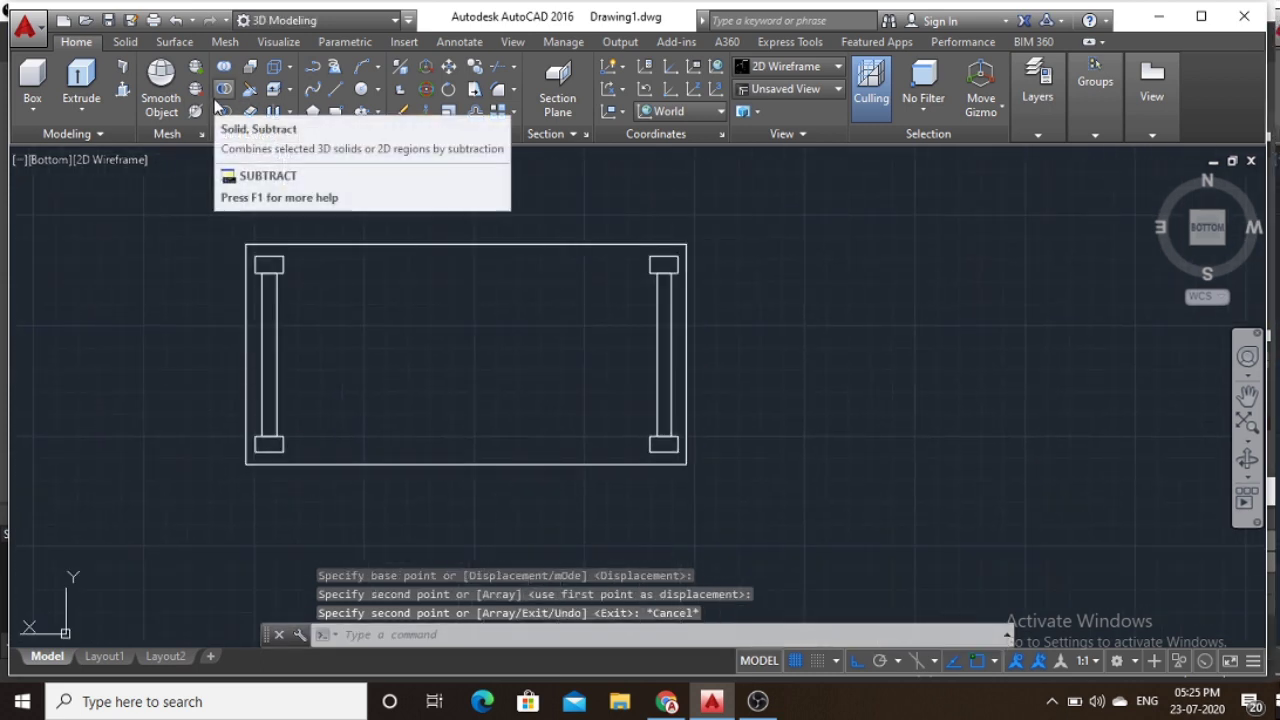
Draw a horizontal crossbar rectangle from the left stretcher to the right stretcher.
text(rec)
key(Return)
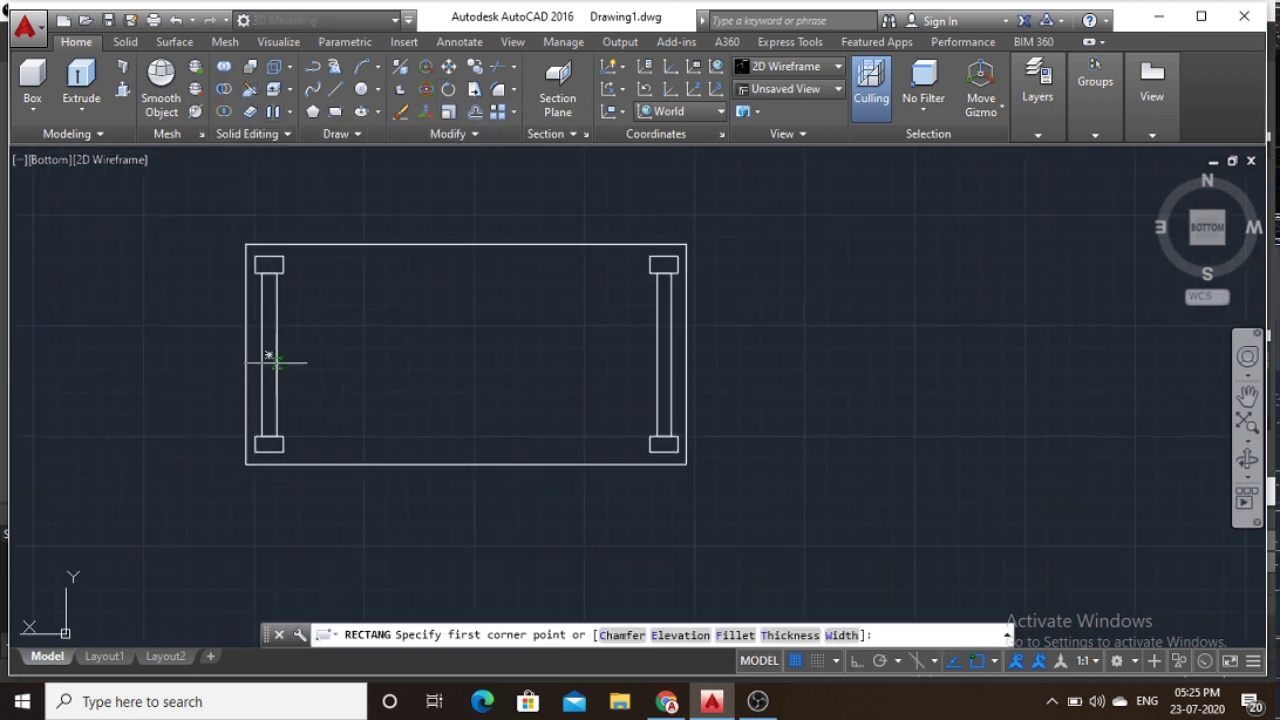
scroll(272, 350, up, 2)
click(274, 341)
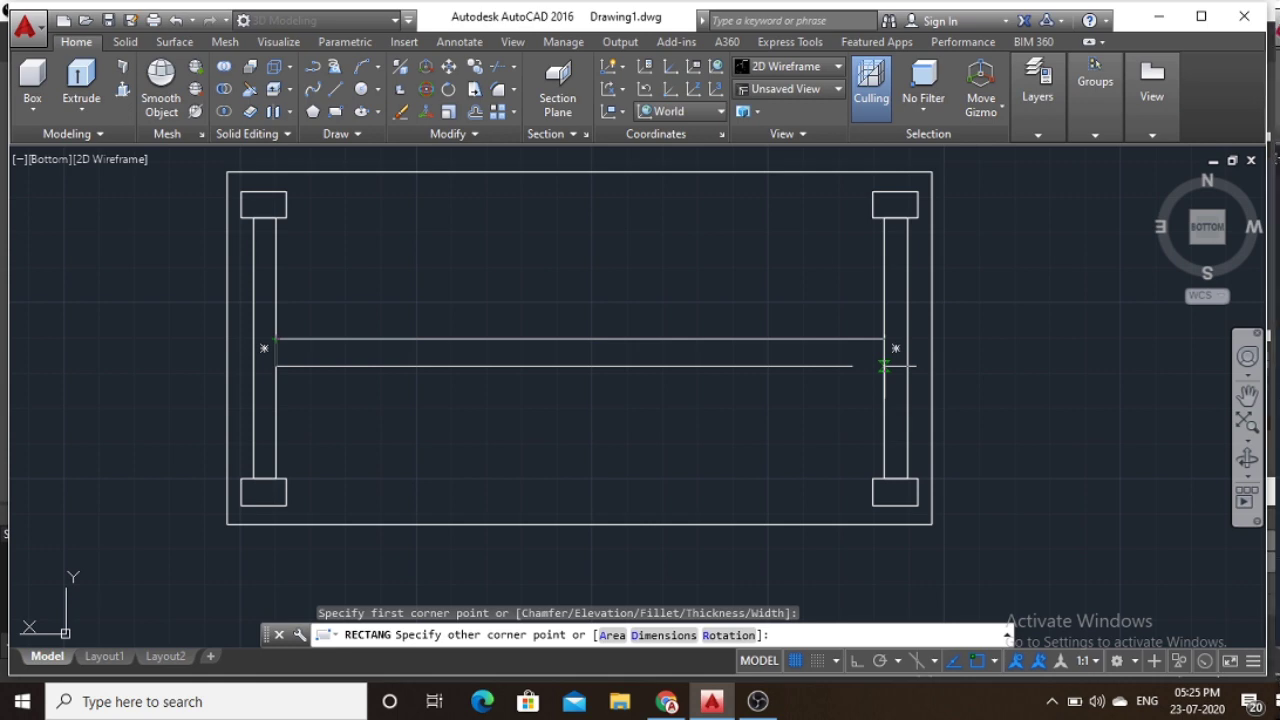
click(884, 366)
key(Escape)
scroll(811, 403, down, 3)
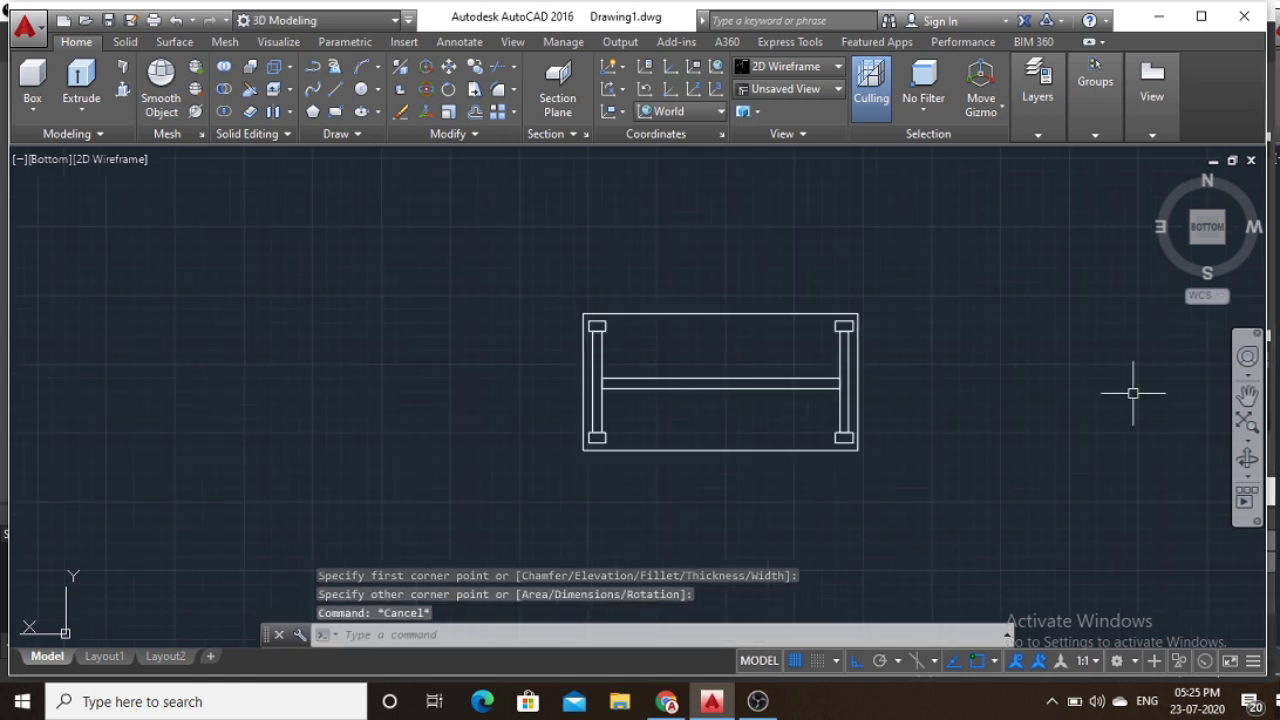
click(1247, 457)
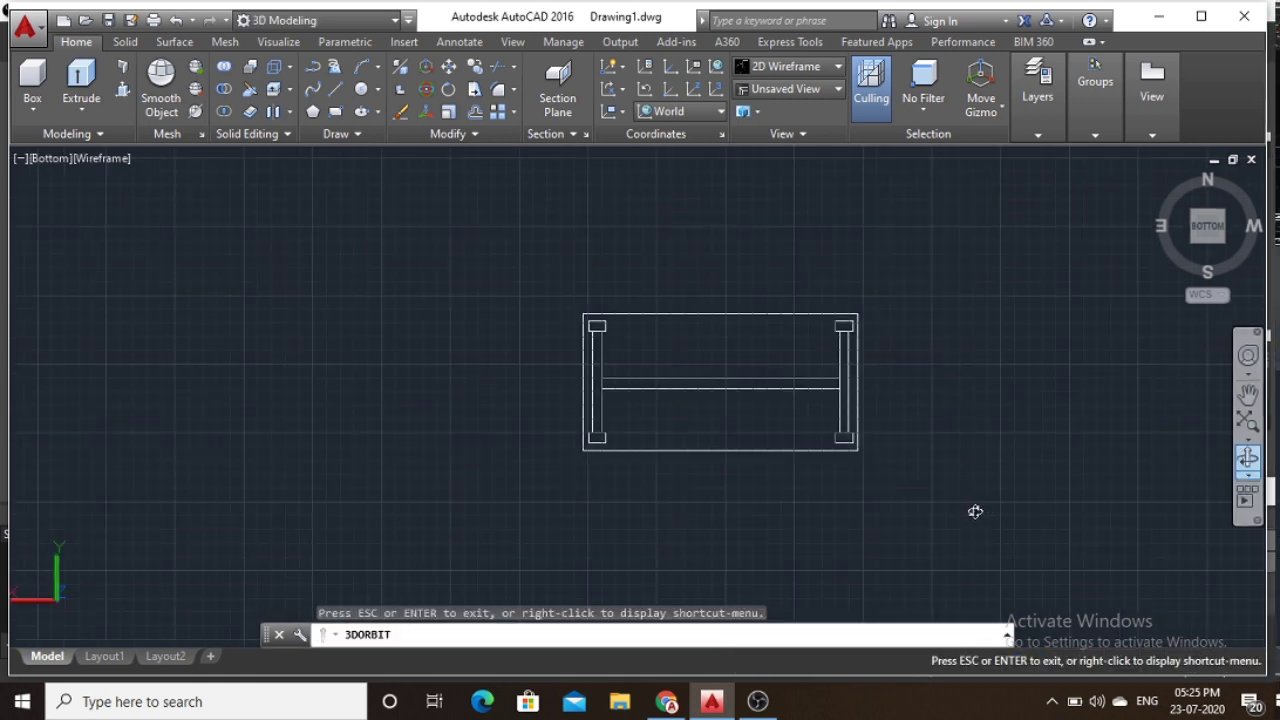
Orbit the flat table frame into a tilted 3D view.
mouse_move(846, 506)
mouse_down()
mouse_move(864, 470)
mouse_move(826, 511)
mouse_move(835, 501)
mouse_up()
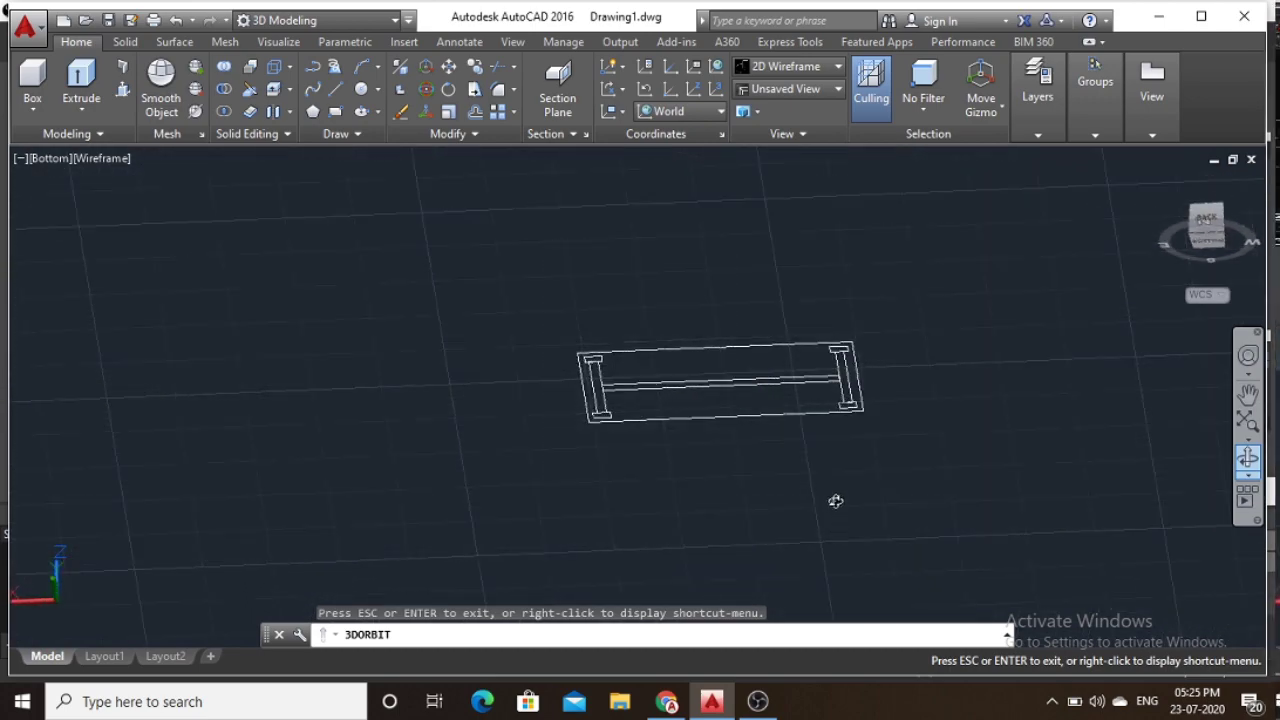
drag(738, 434, 786, 391)
key(Escape)
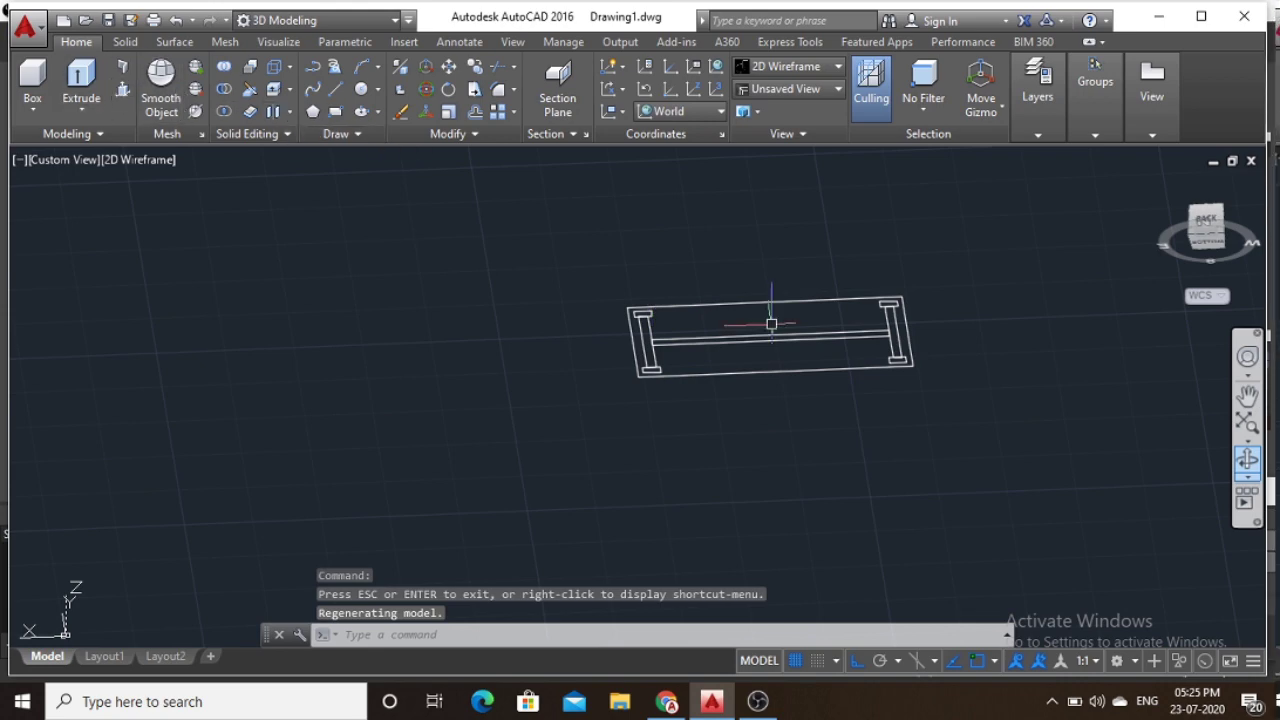
Select the two small leg rectangles at the frame's left end.
scroll(680, 306, up, 5)
scroll(500, 306, up, 3)
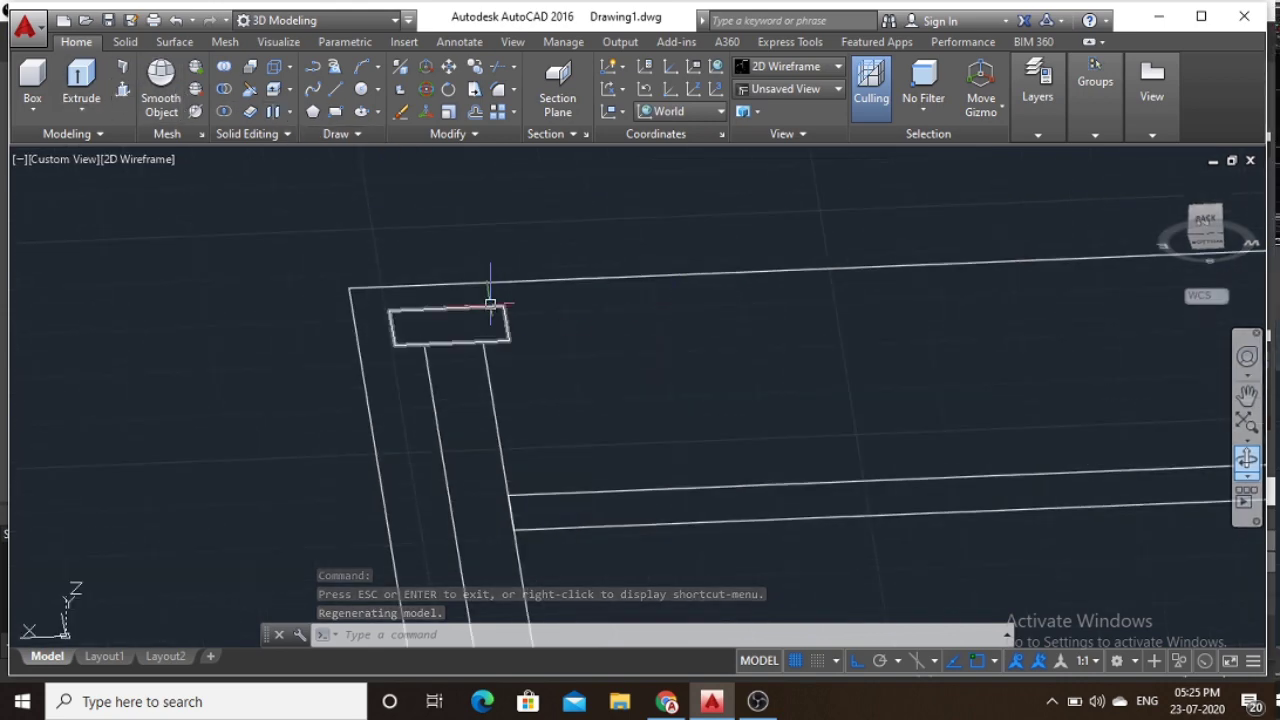
click(490, 303)
middle_drag(882, 381, 819, 218)
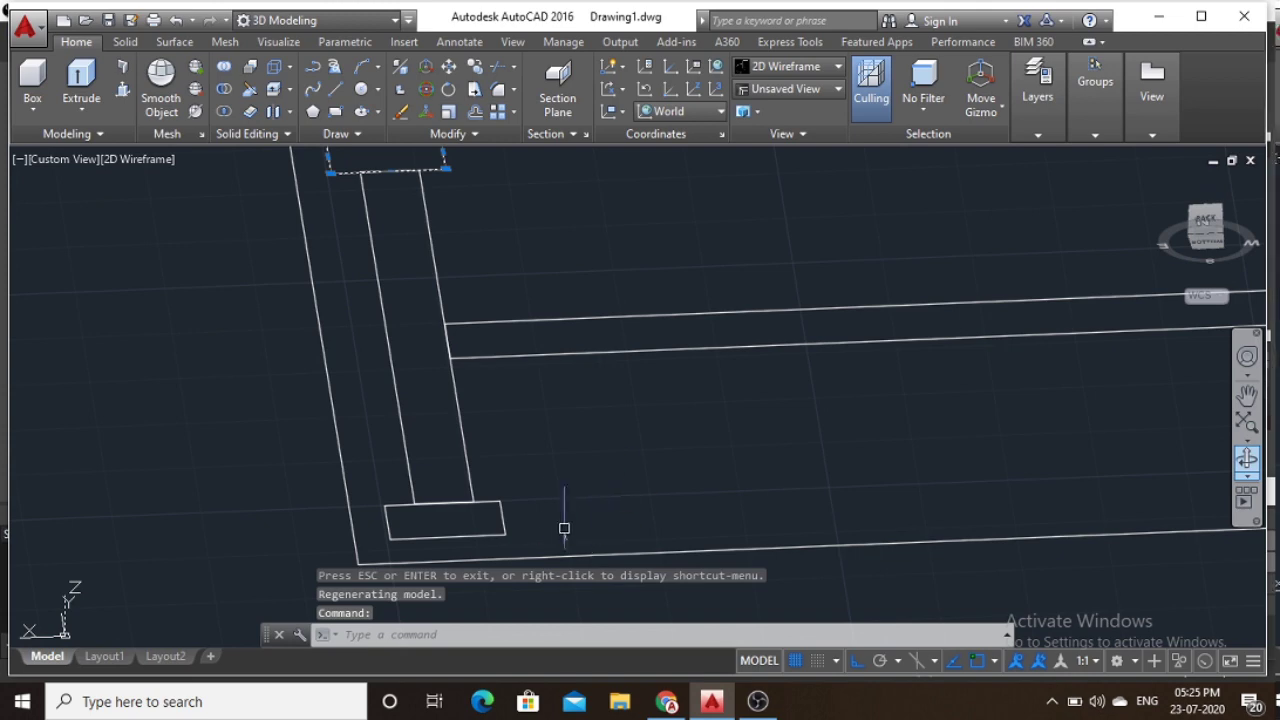
click(502, 524)
Extrude the four corner leg rectangles to the default height of -11.9444 to form leg solids.
scroll(640, 465, down, 2)
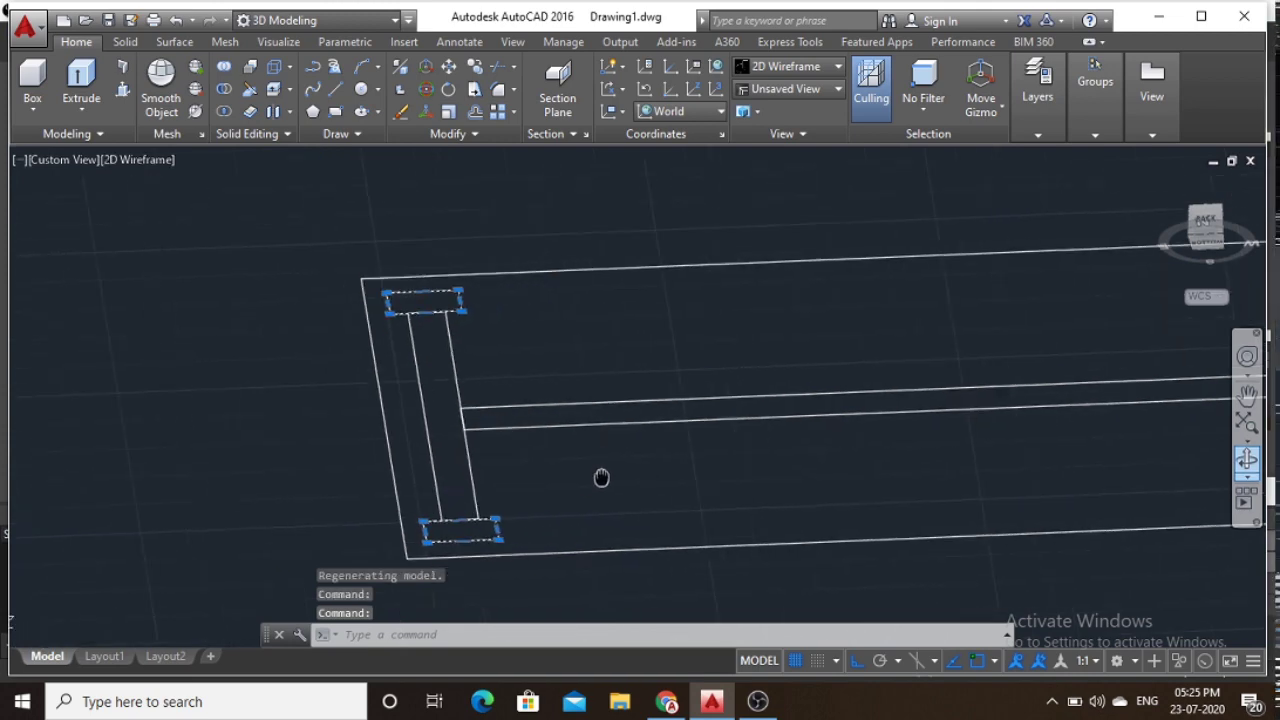
middle_drag(600, 477, 237, 520)
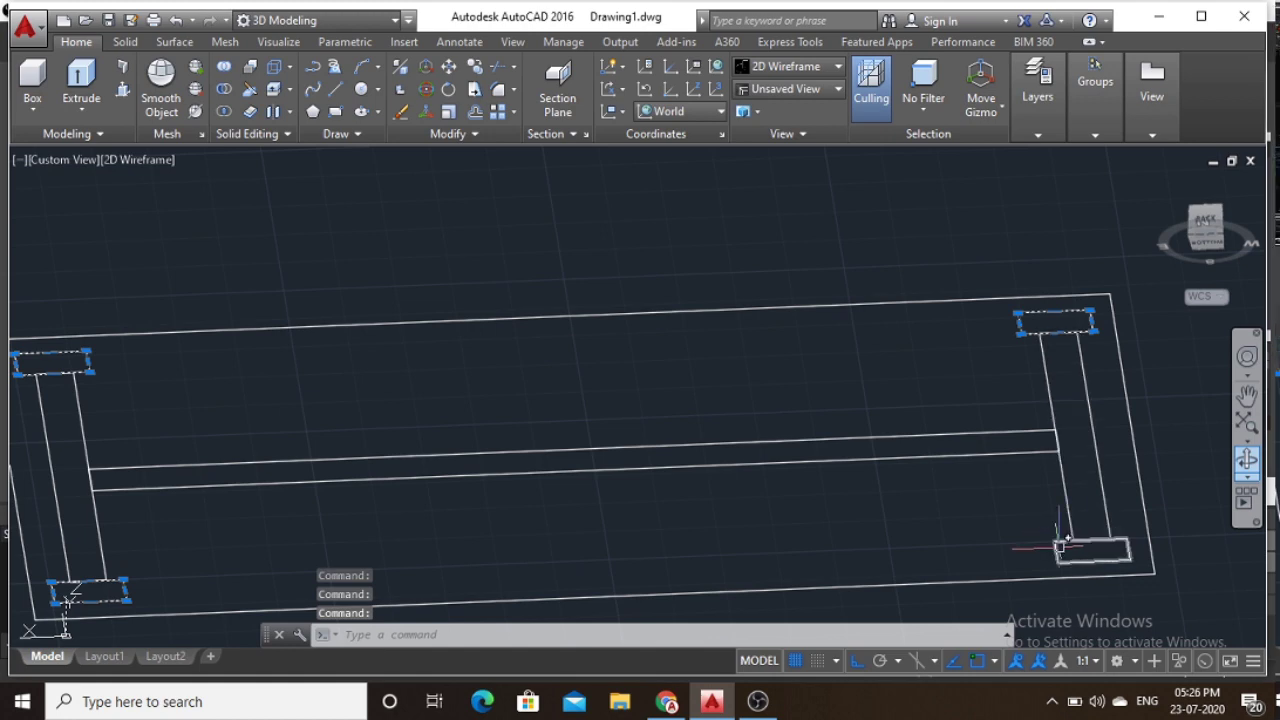
click(82, 85)
scroll(437, 417, down, 3)
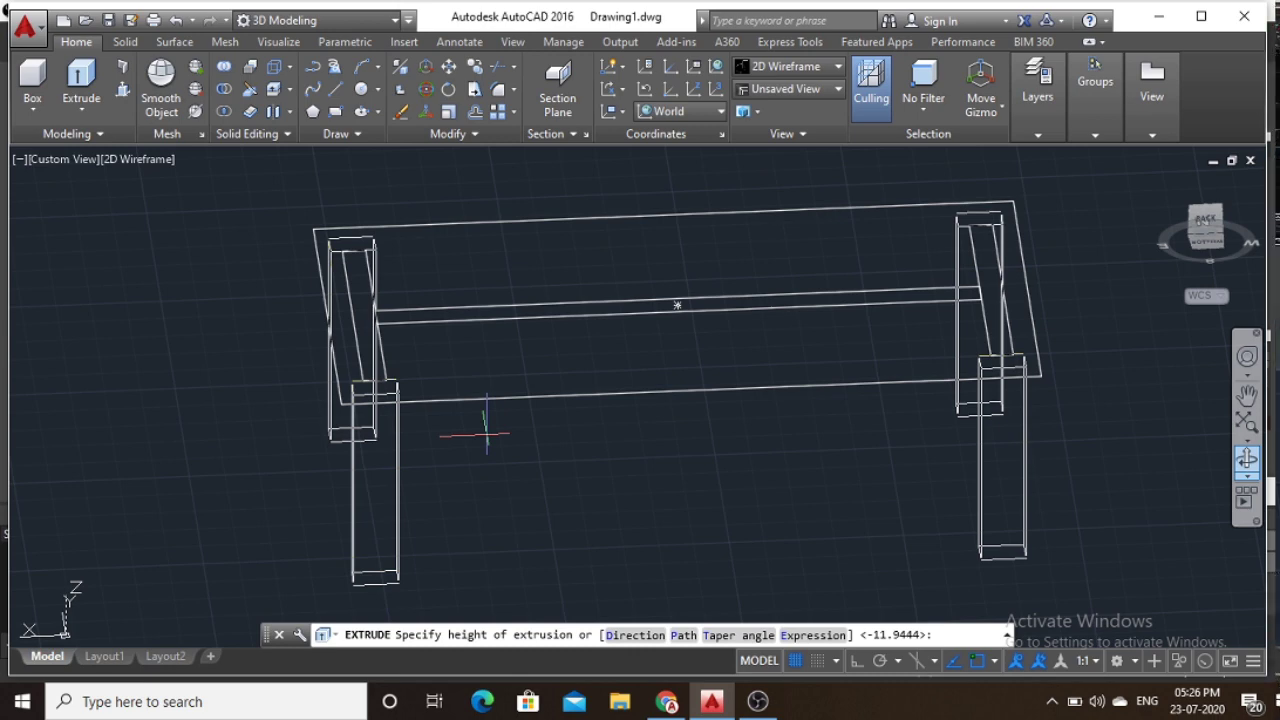
middle_drag(486, 434, 626, 403)
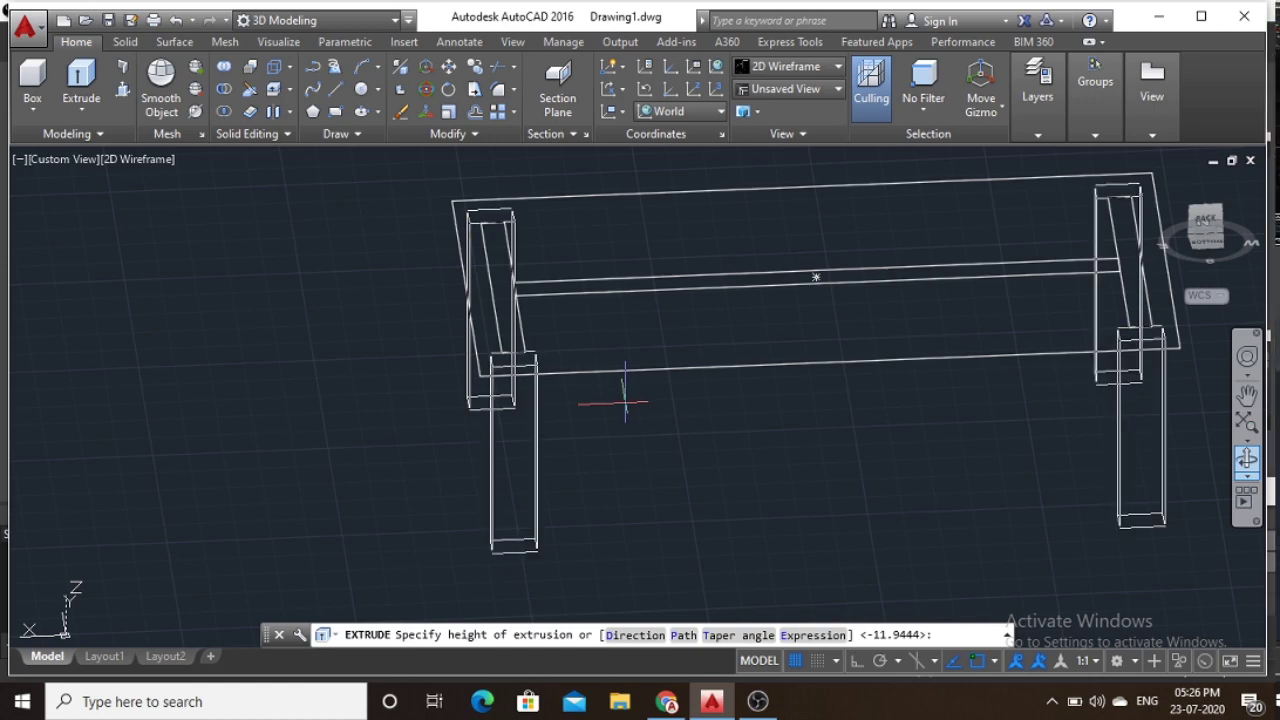
key(Return)
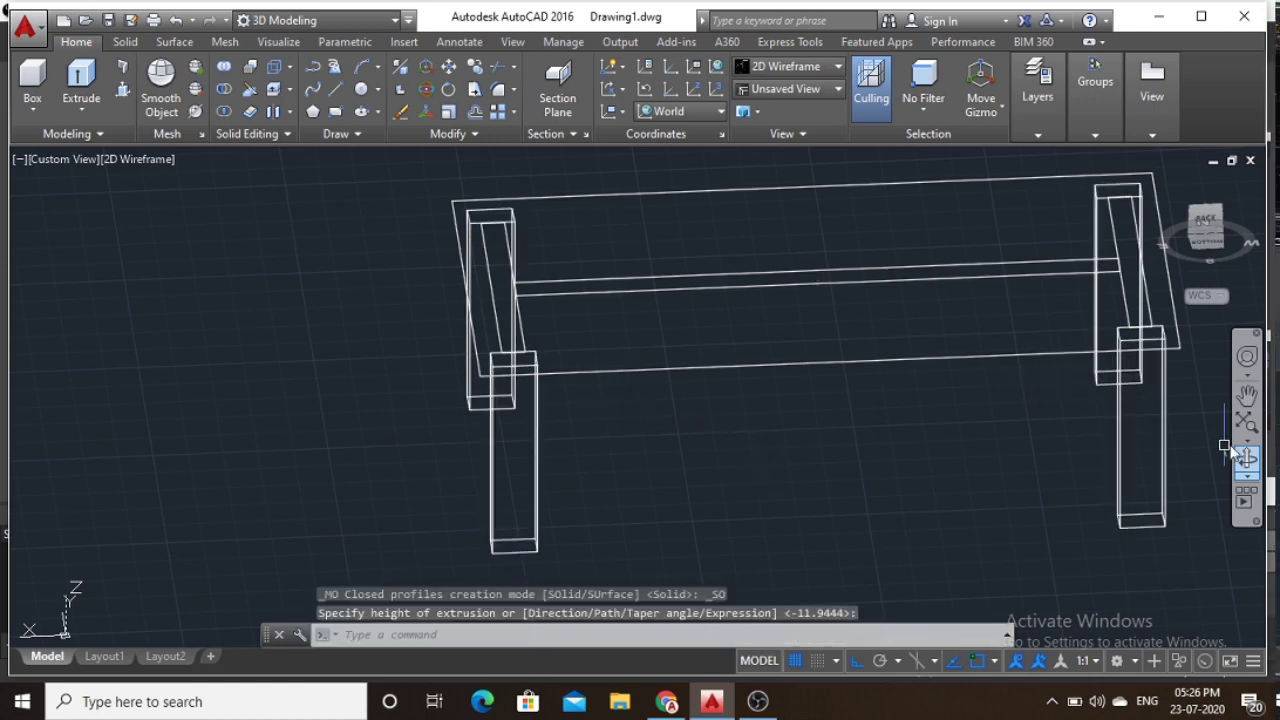
Orbit the view until the legs stand upright, then select the tabletop rectangle.
click(1247, 457)
mouse_move(726, 480)
mouse_down()
mouse_move(870, 389)
mouse_move(757, 306)
mouse_move(851, 346)
mouse_move(1046, 323)
mouse_move(1099, 474)
mouse_move(968, 457)
mouse_move(1034, 460)
mouse_up()
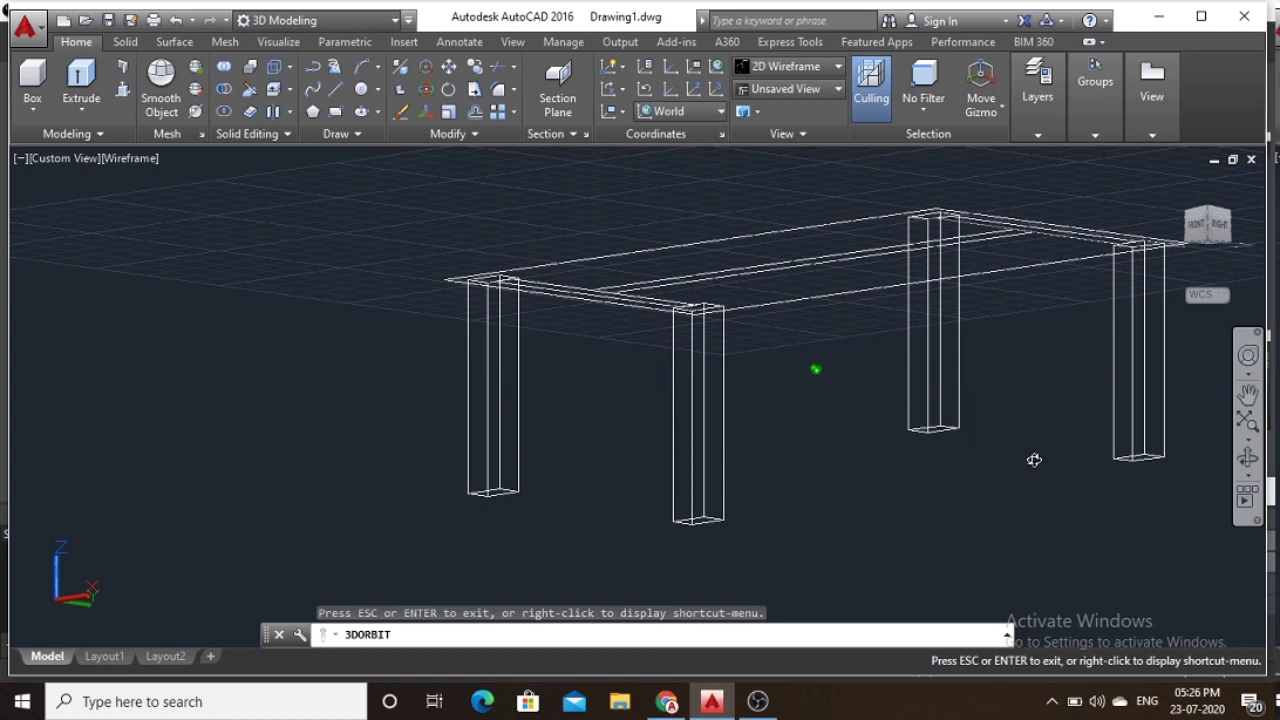
mouse_move(884, 322)
mouse_down()
mouse_move(740, 360)
mouse_move(639, 350)
mouse_up()
key(Escape)
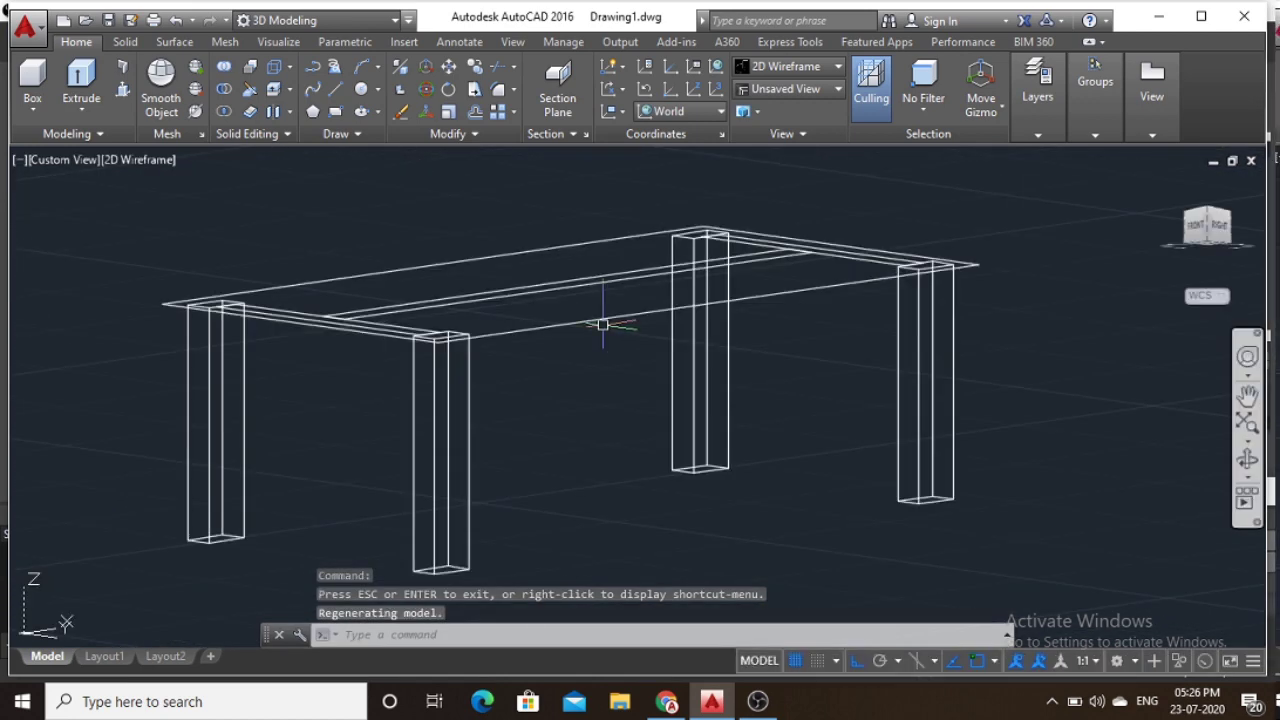
click(600, 322)
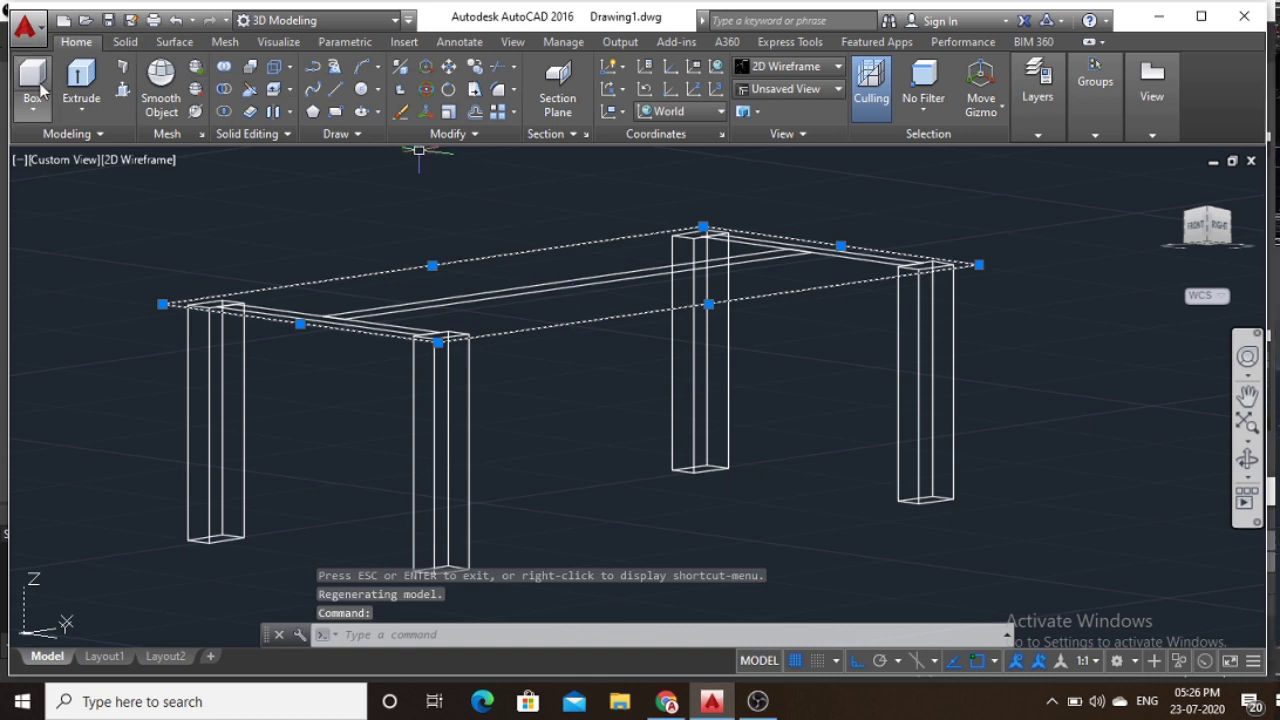
Extrude the tabletop rectangle into a thin slab, picking its thickness on screen.
click(81, 85)
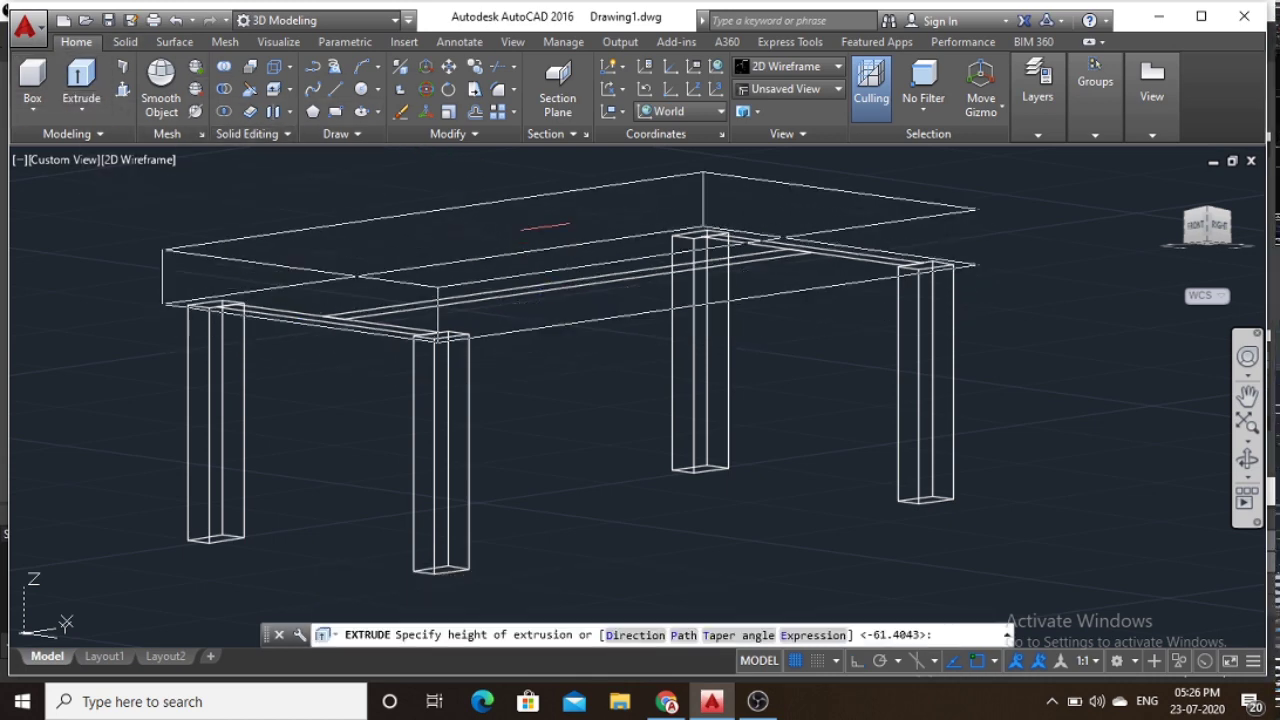
scroll(541, 258, up, 2)
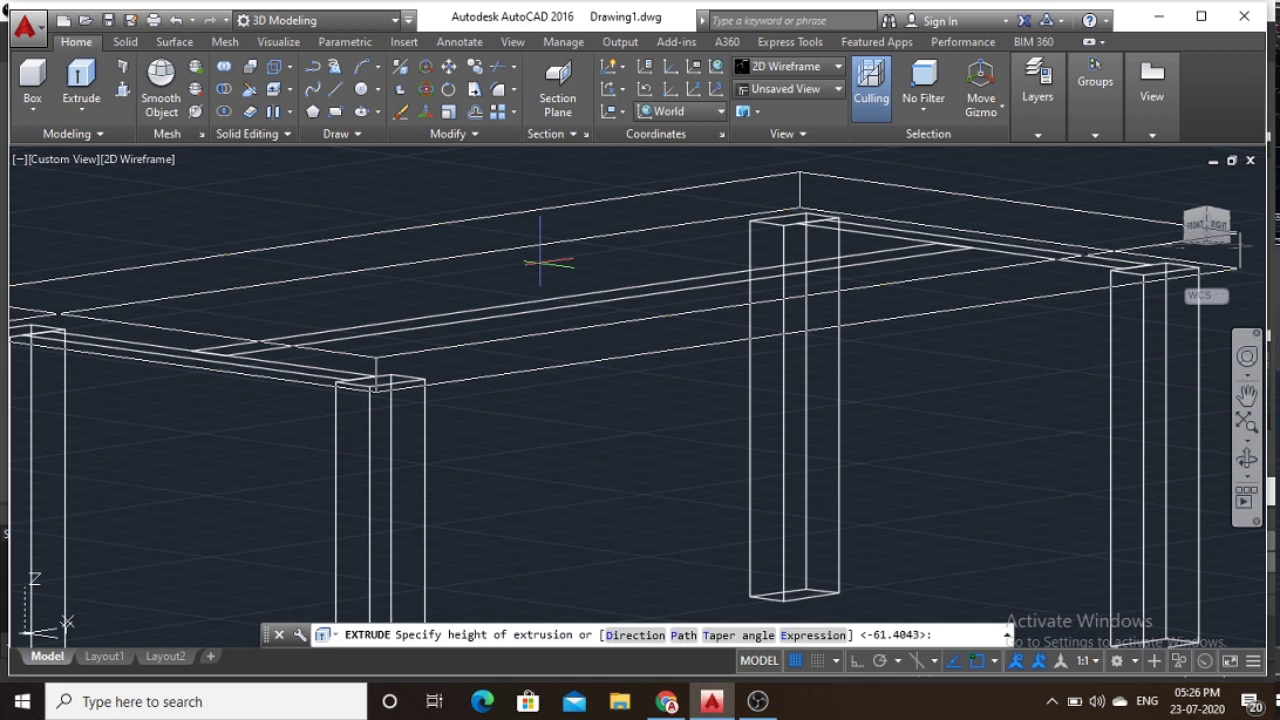
click(540, 263)
scroll(600, 330, down, 2)
Orbit around the table from several angles, then undo the latest changes with Ctrl+Z.
key(Escape)
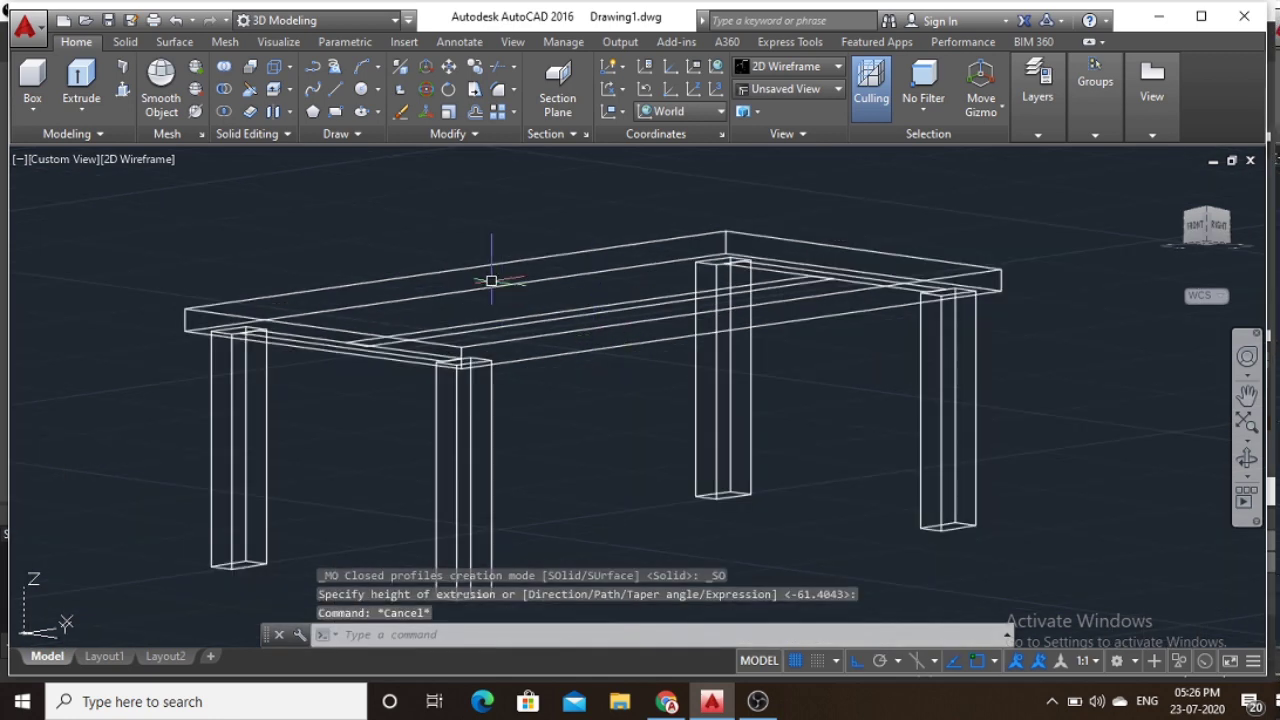
scroll(405, 349, up, 2)
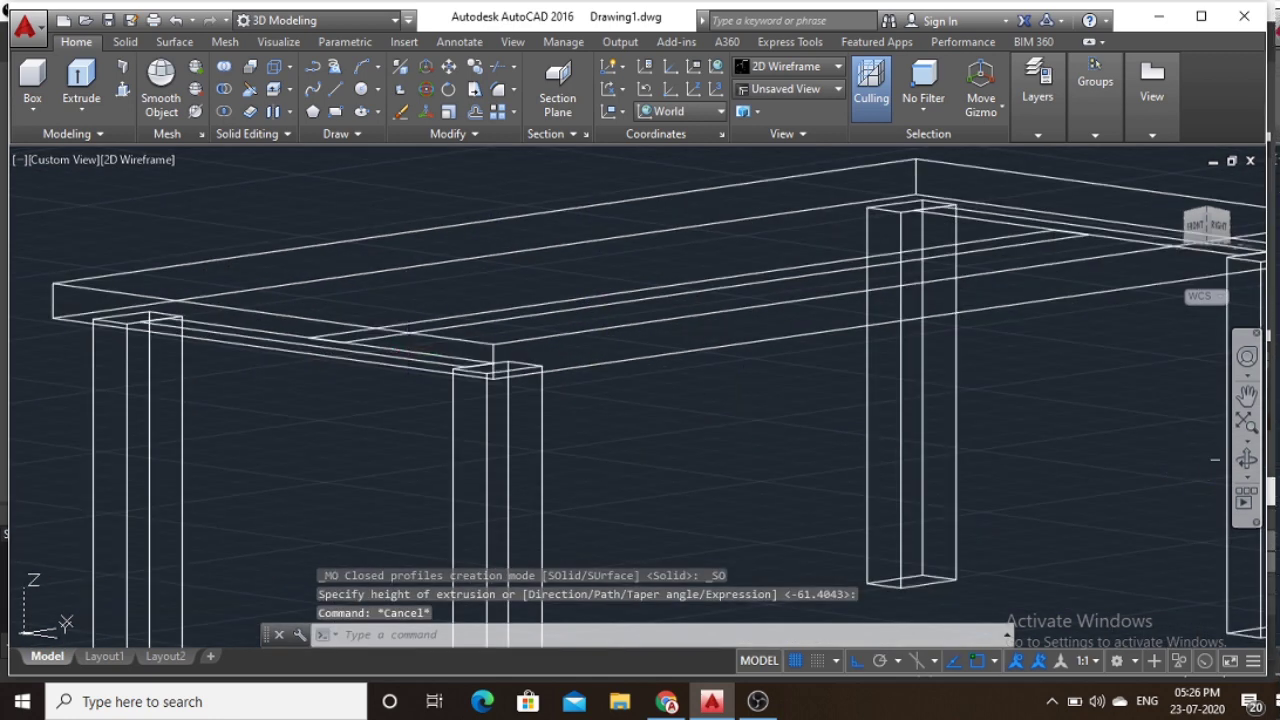
click(1247, 458)
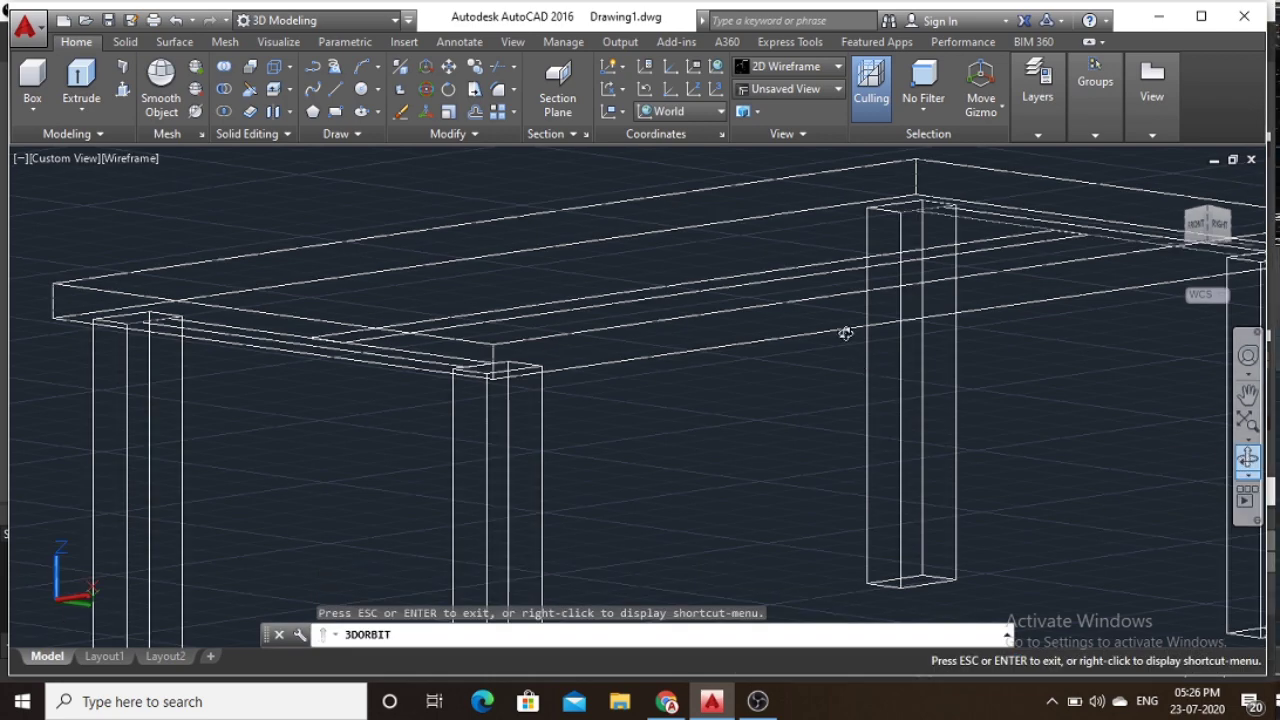
scroll(866, 307, down, 1)
scroll(867, 309, down, 1)
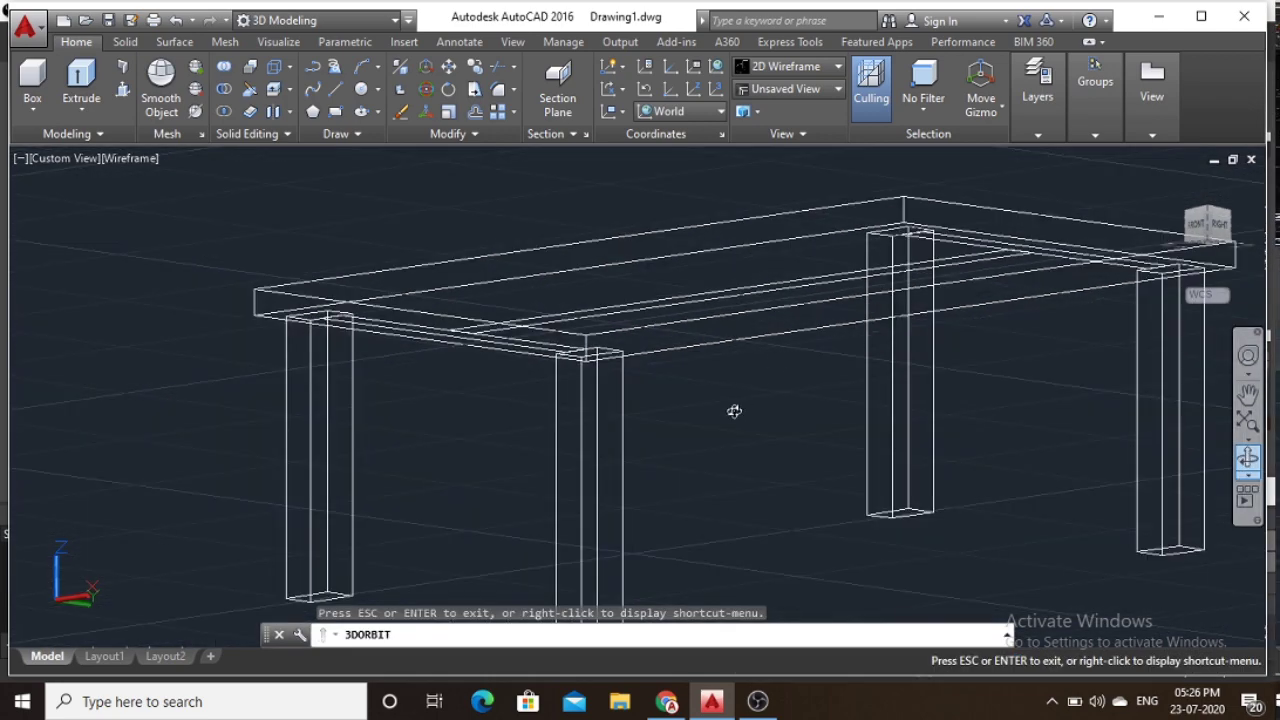
mouse_move(734, 411)
mouse_down()
mouse_move(727, 472)
mouse_move(680, 435)
mouse_move(680, 491)
mouse_move(672, 478)
mouse_move(666, 491)
mouse_up()
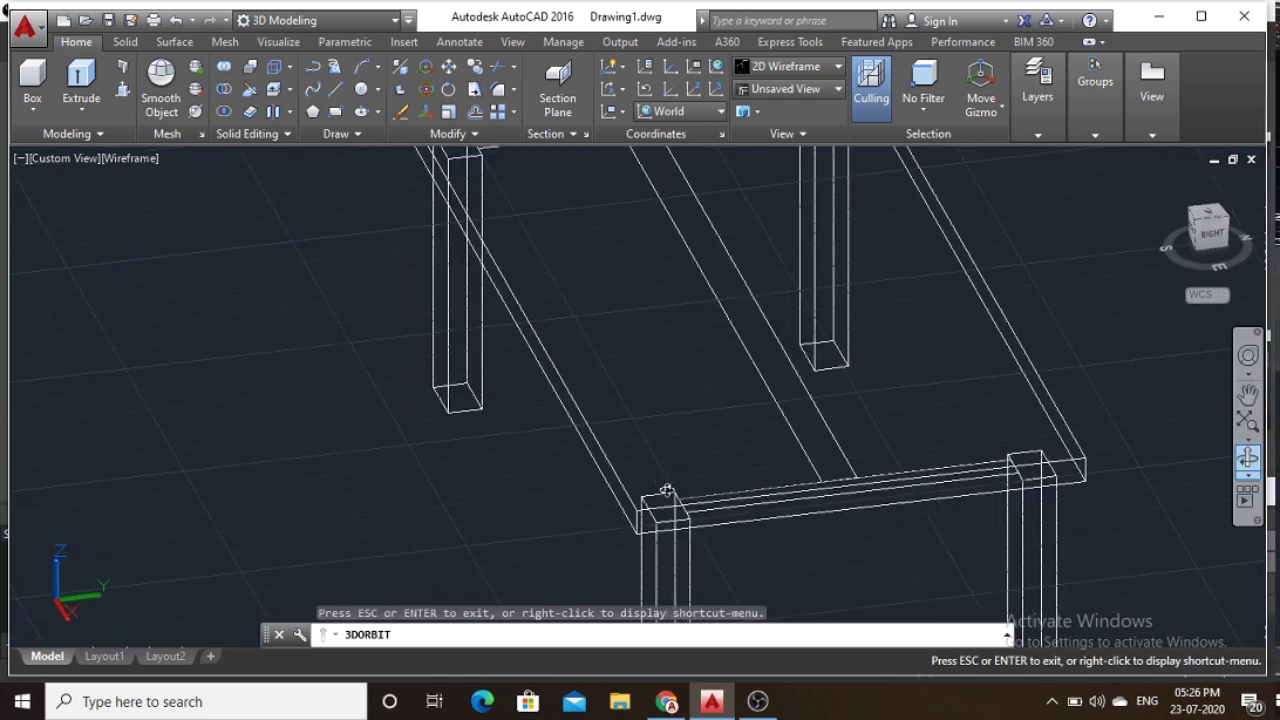
mouse_move(714, 530)
mouse_down()
mouse_move(774, 563)
mouse_move(751, 511)
mouse_move(687, 554)
mouse_move(471, 565)
mouse_move(498, 498)
mouse_up()
key(ctrl+z)
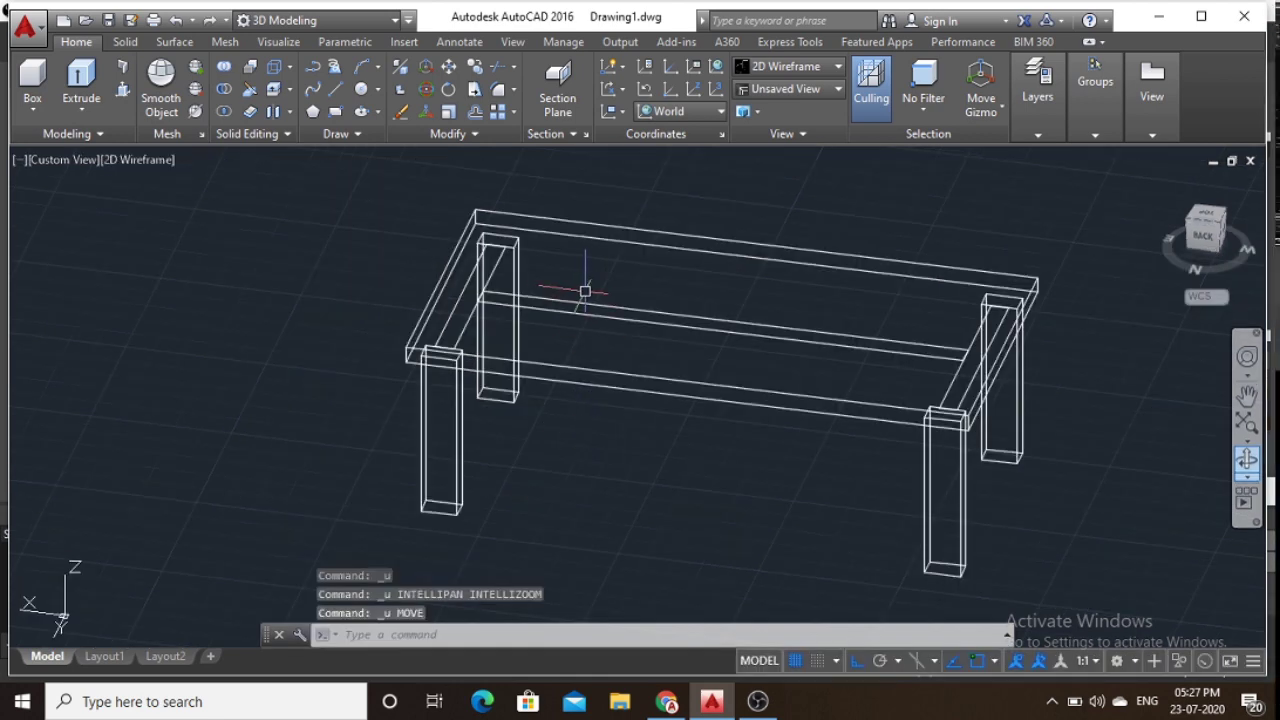
Select the long stretcher beam running between the legs.
scroll(430, 369, up, 4)
scroll(430, 369, up, 2)
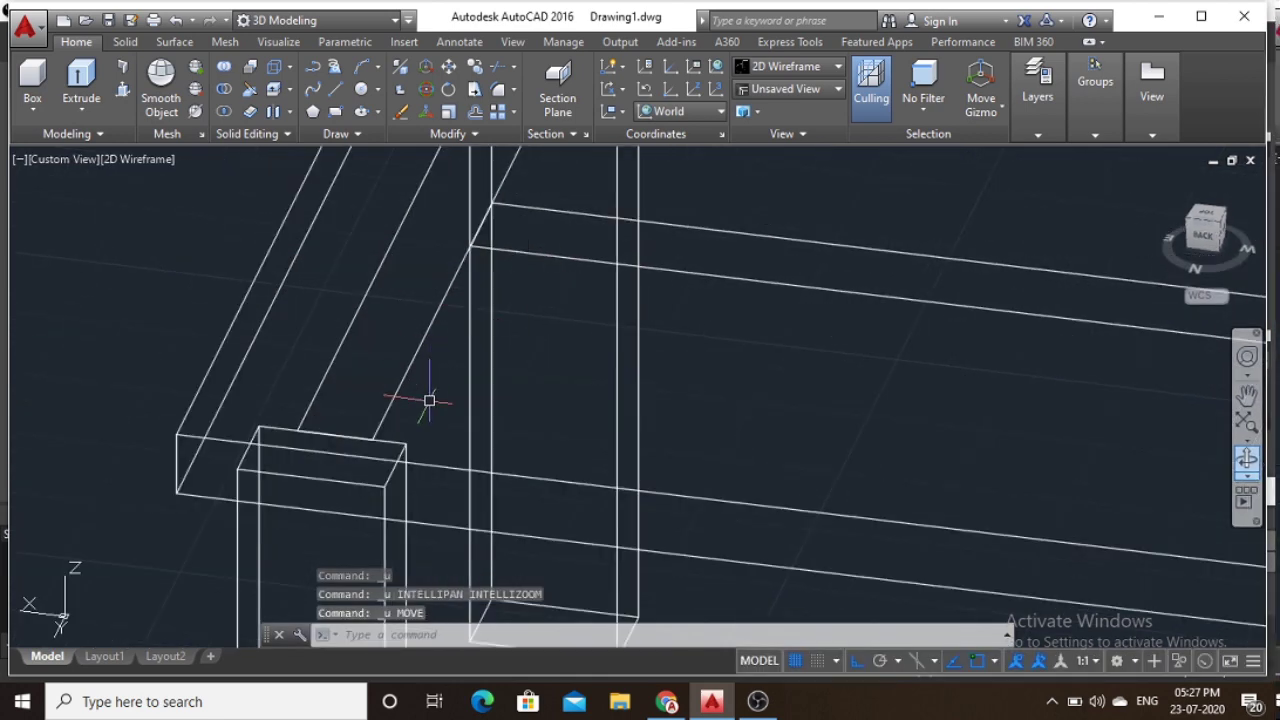
scroll(431, 400, down, 2)
scroll(431, 400, down, 2)
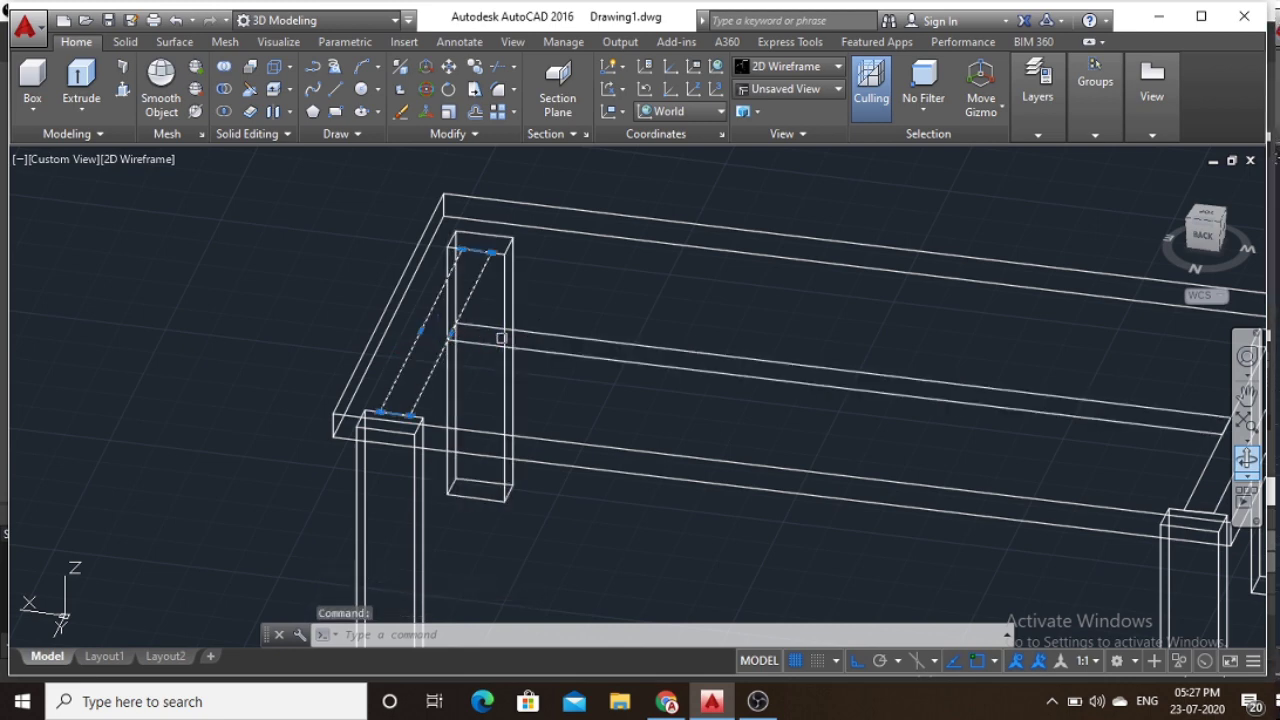
click(553, 348)
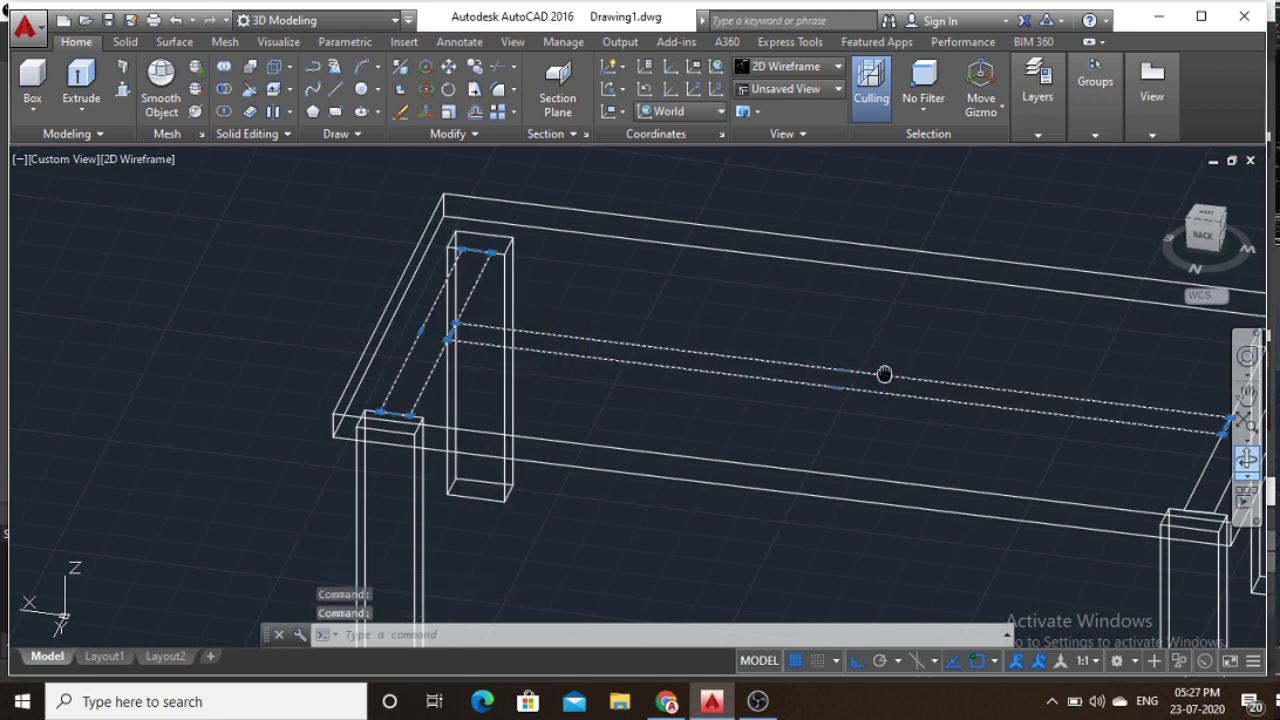
middle_drag(884, 374, 364, 294)
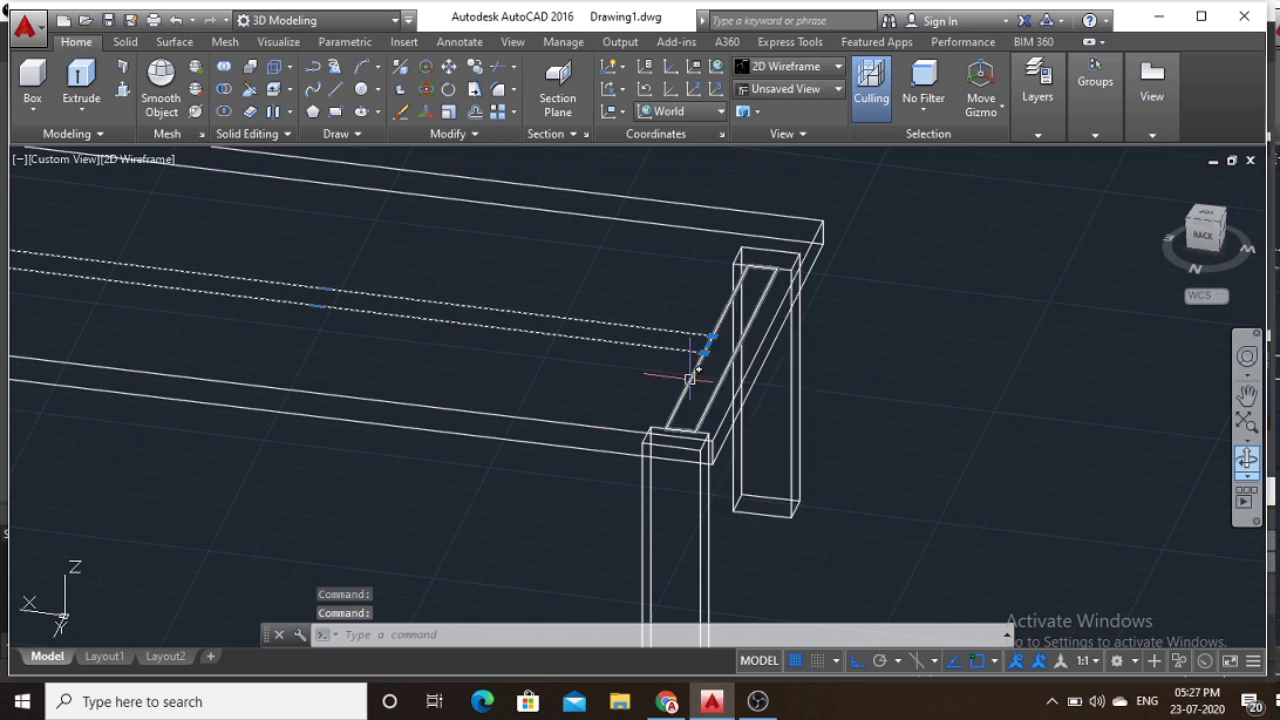
scroll(675, 470, down, 5)
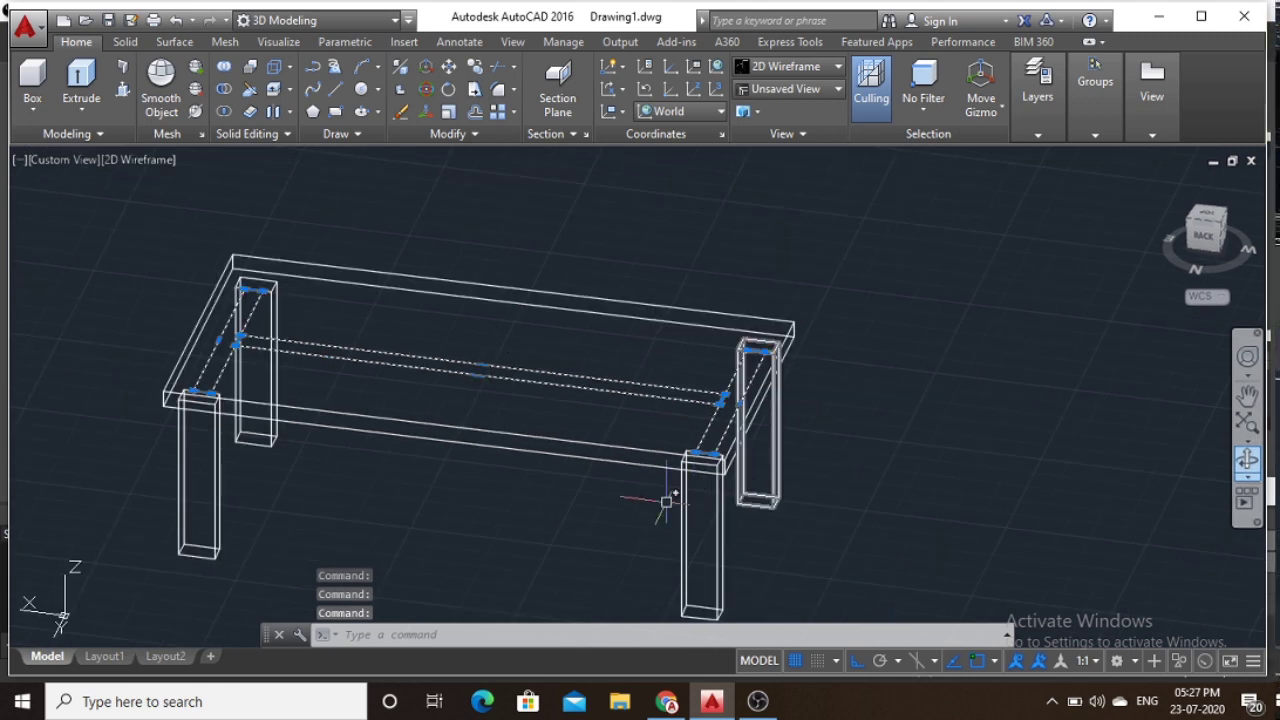
middle_drag(671, 486, 781, 355)
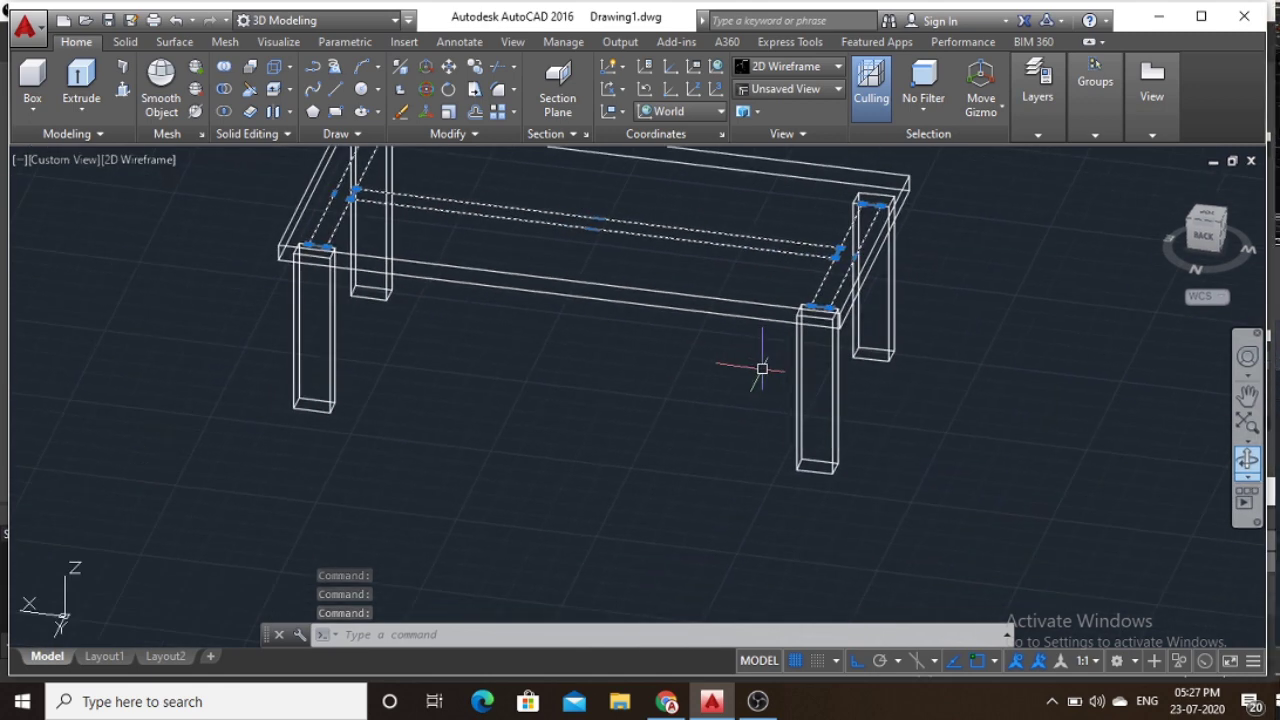
Move the selected beams down along -Z toward the leg bottoms, with Osnap turned off.
text(m)
key(Return)
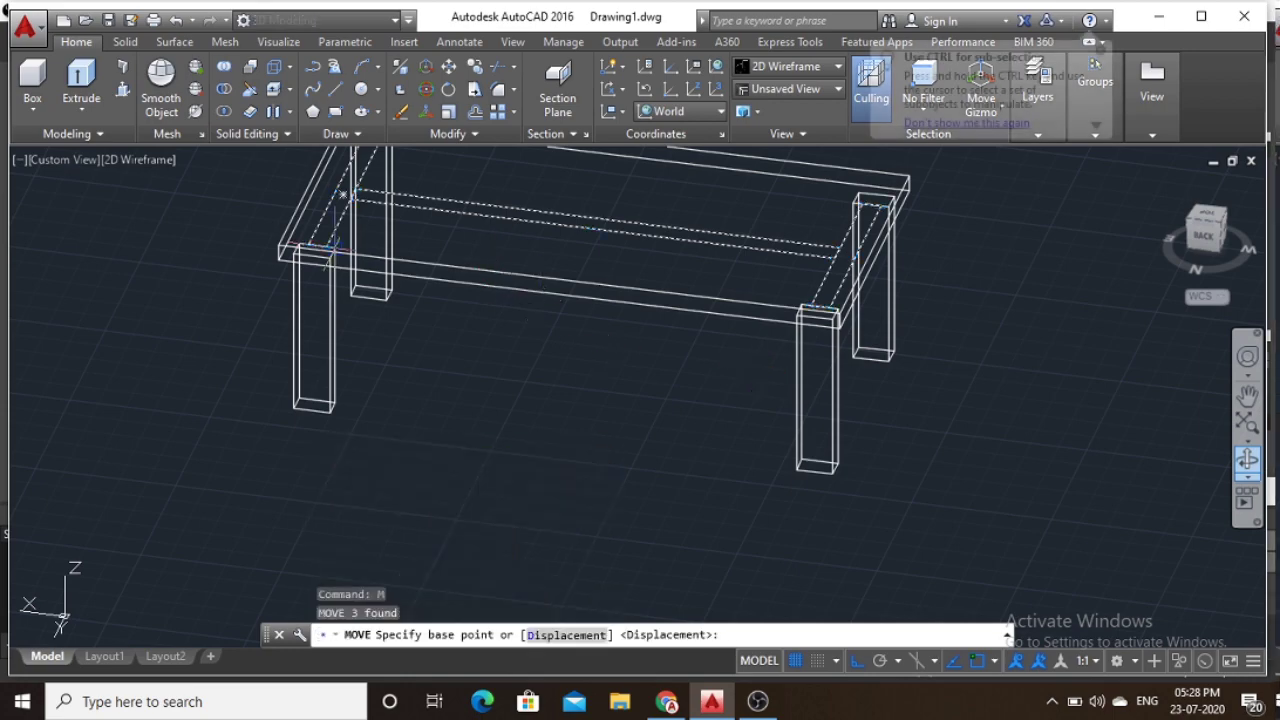
scroll(323, 250, up, 4)
click(323, 200)
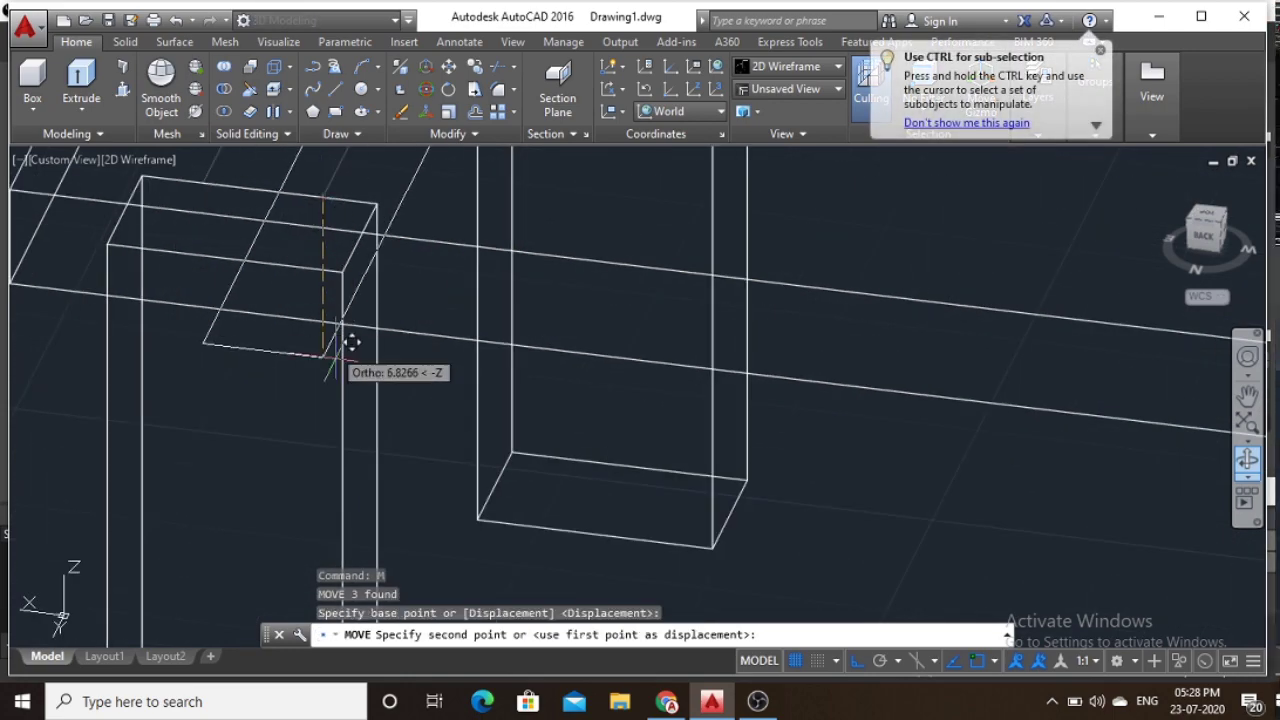
scroll(343, 420, down, 5)
middle_drag(343, 440, 341, 309)
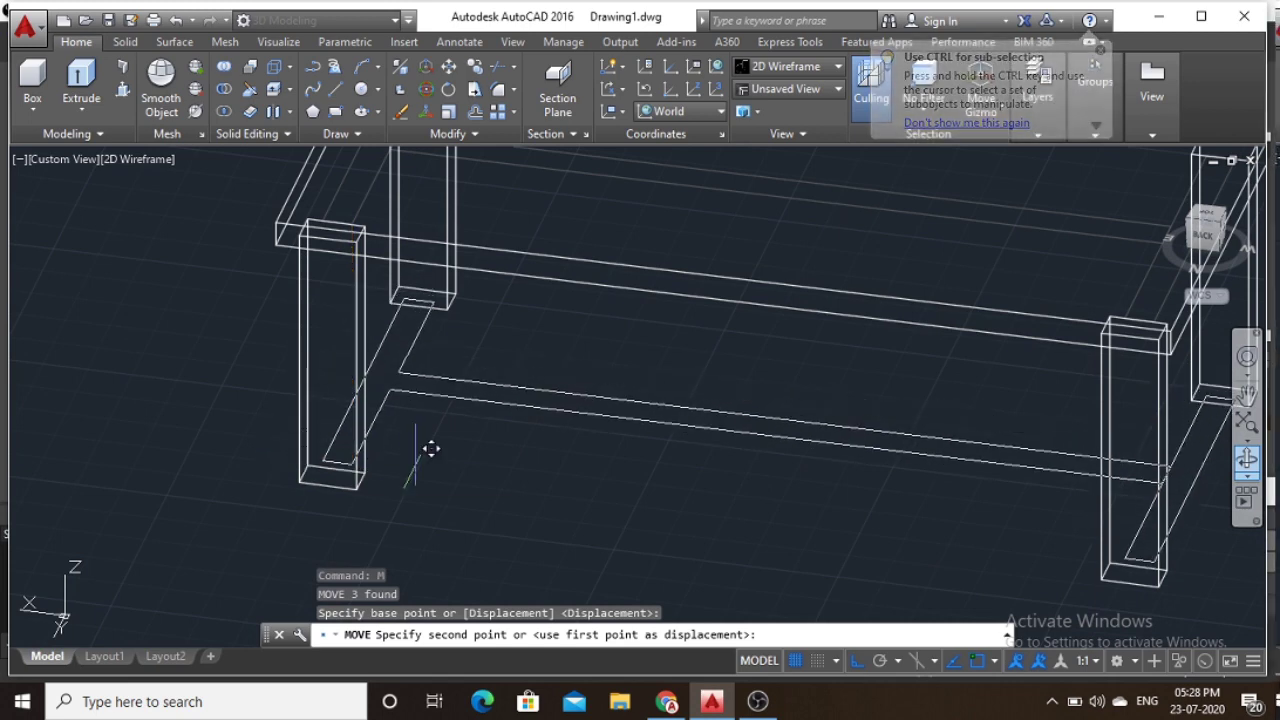
click(977, 661)
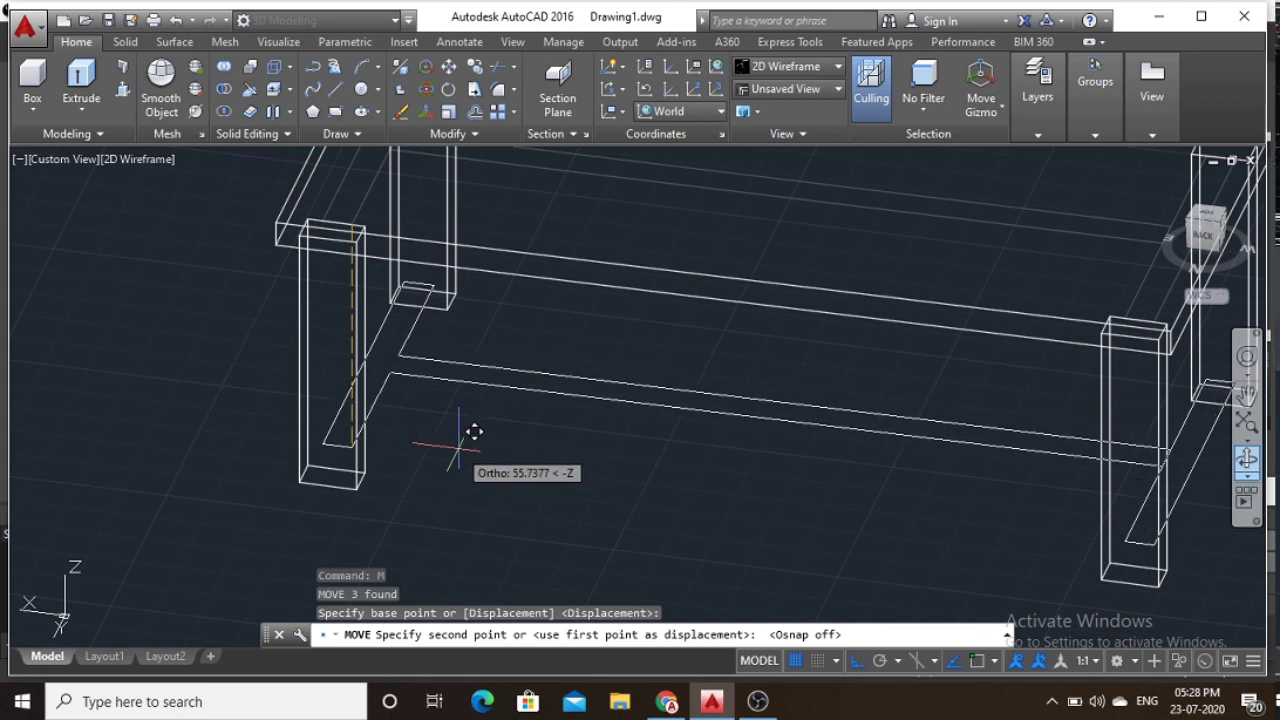
click(458, 446)
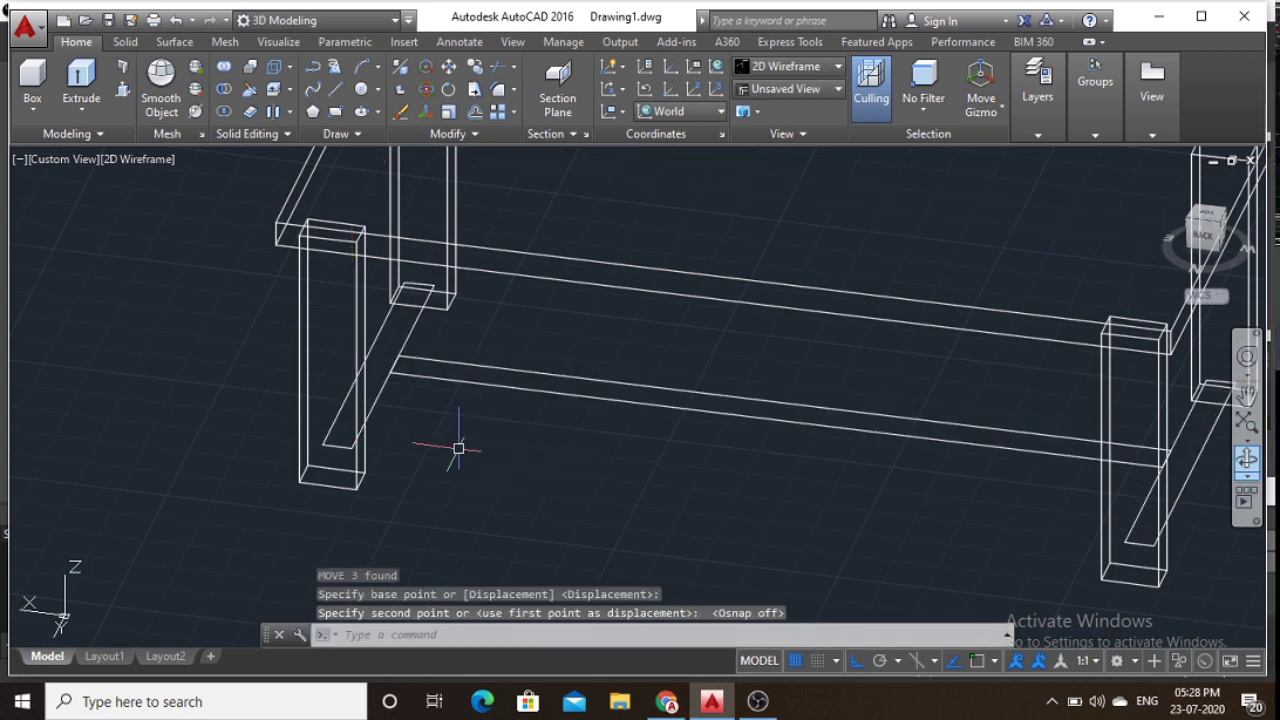
key(Escape)
click(487, 404)
Select the lowered stretcher and crossbar rectangles with selection windows.
click(455, 347)
click(440, 330)
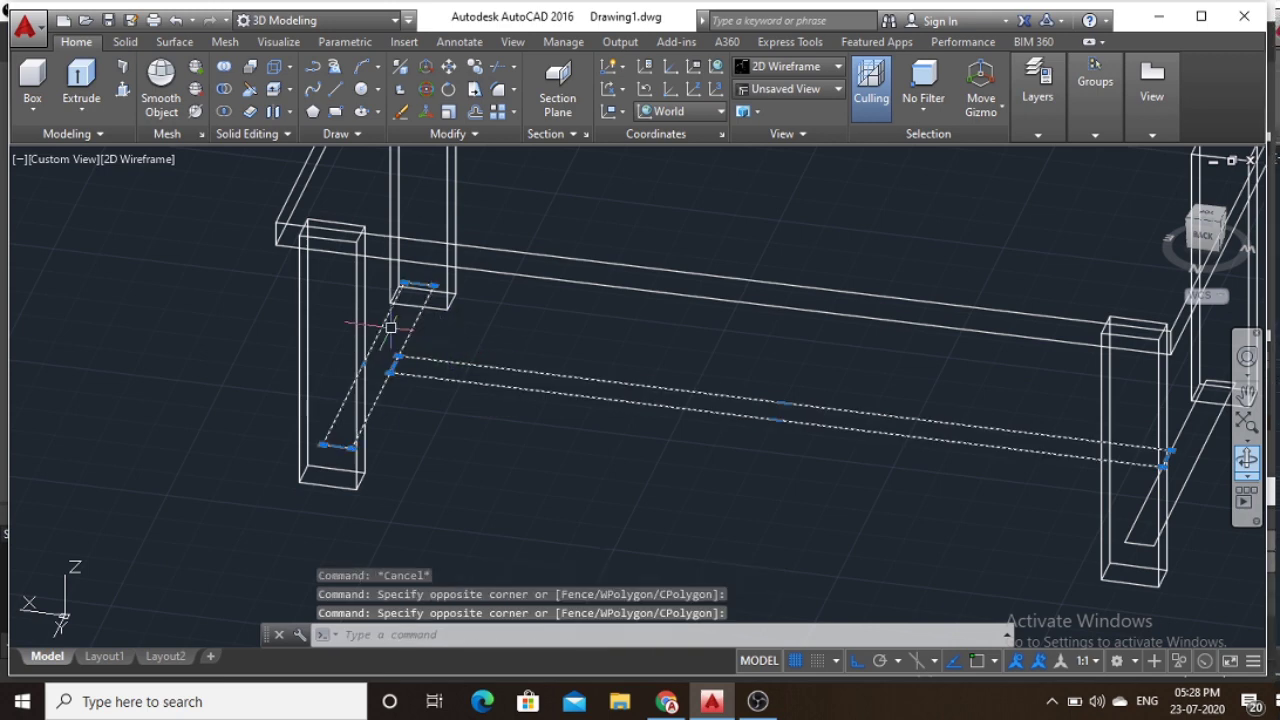
scroll(720, 400, down, 2)
middle_drag(676, 355, 346, 340)
scroll(757, 375, up, 3)
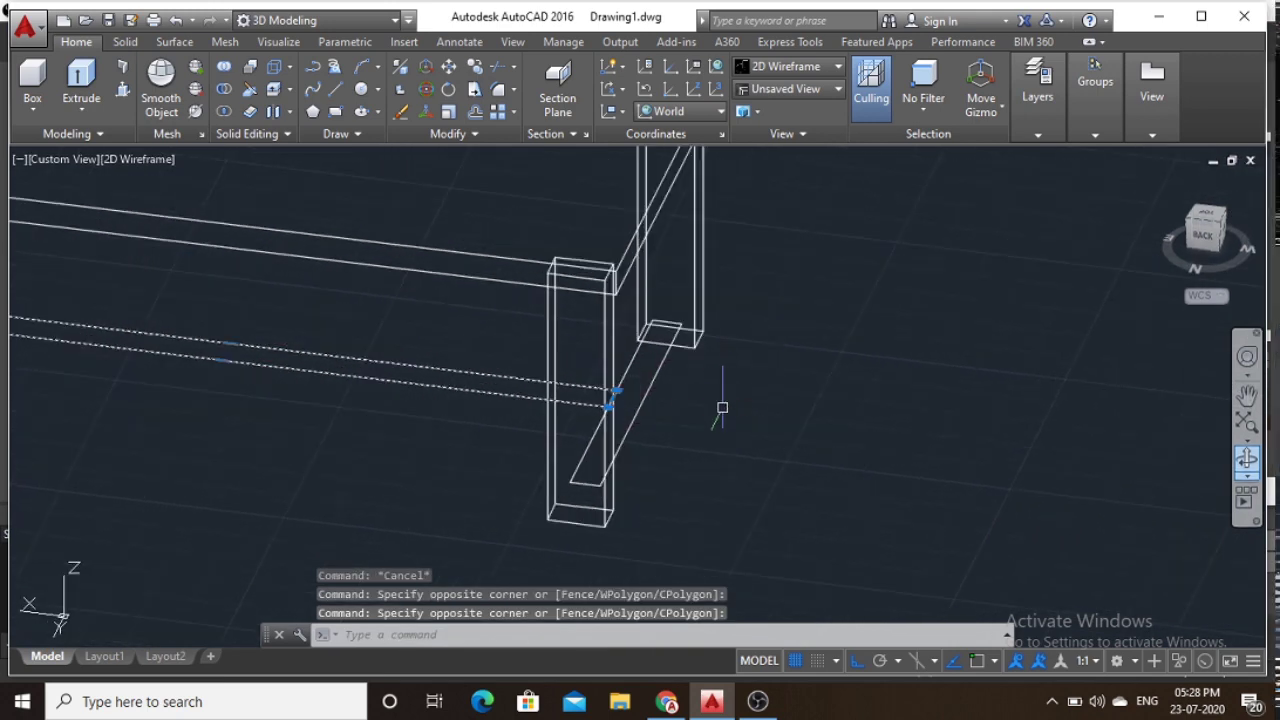
click(722, 407)
click(645, 372)
scroll(645, 372, down, 4)
mouse_move(406, 380)
middle_down()
mouse_move(566, 389)
mouse_move(609, 371)
mouse_move(641, 376)
middle_up()
Extrude the selected rail outlines into solids using the default 5.7335 height.
click(81, 72)
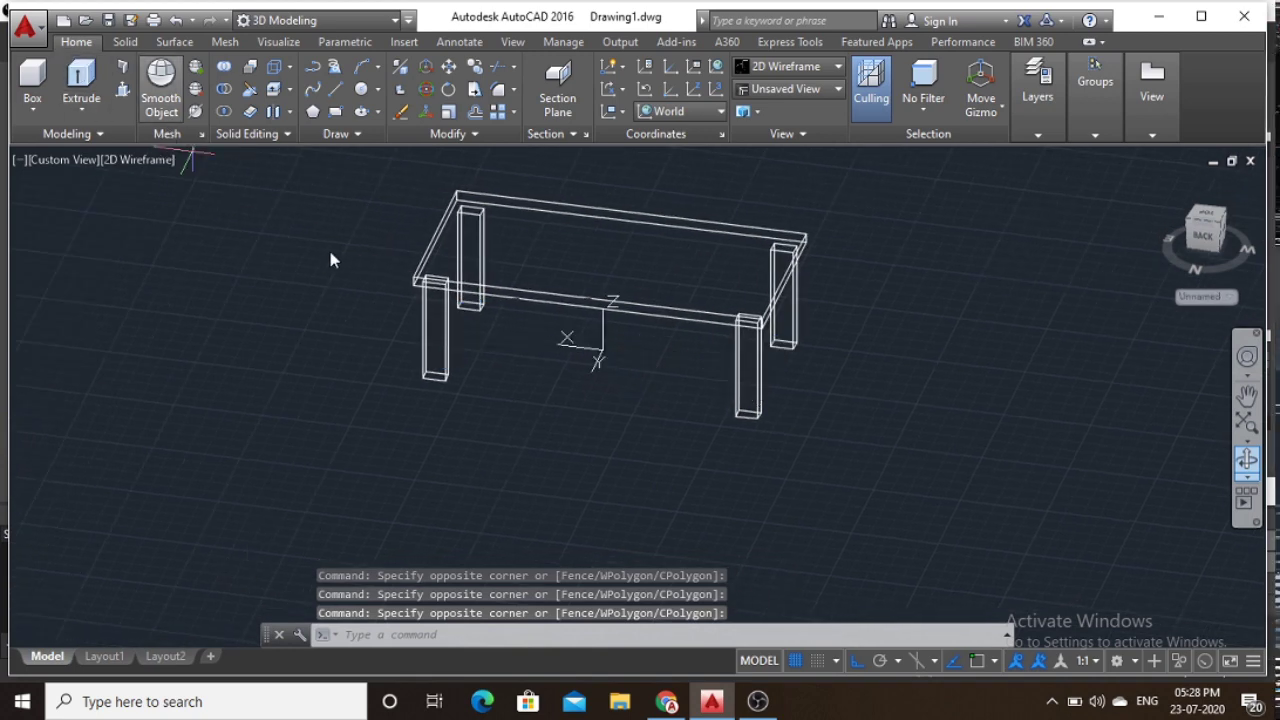
scroll(490, 330, up, 2)
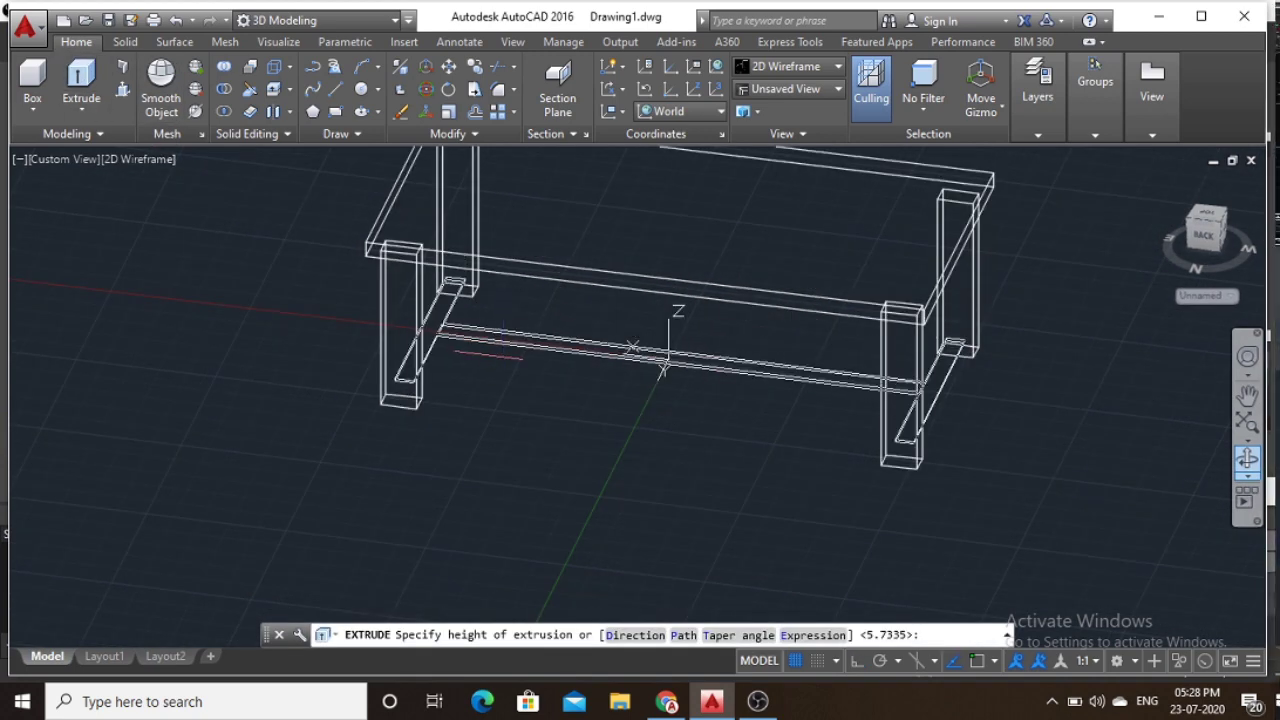
scroll(500, 340, up, 2)
scroll(500, 357, up, 2)
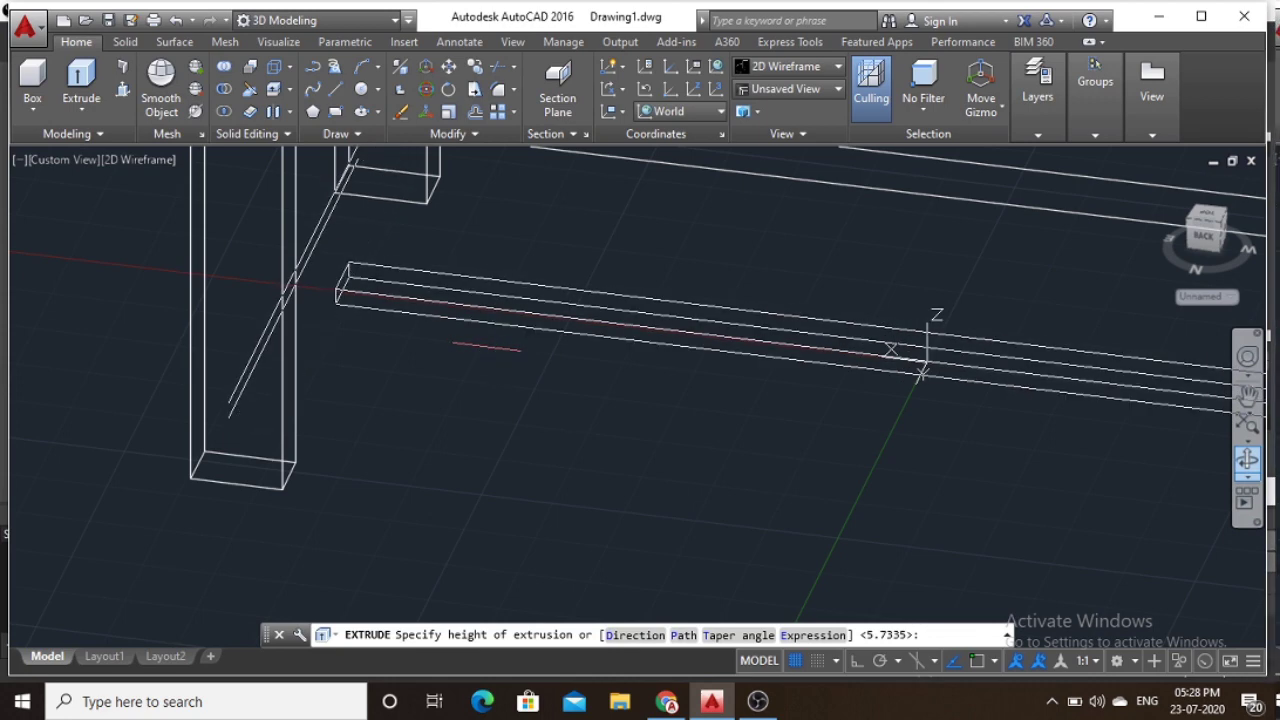
scroll(500, 345, down, 5)
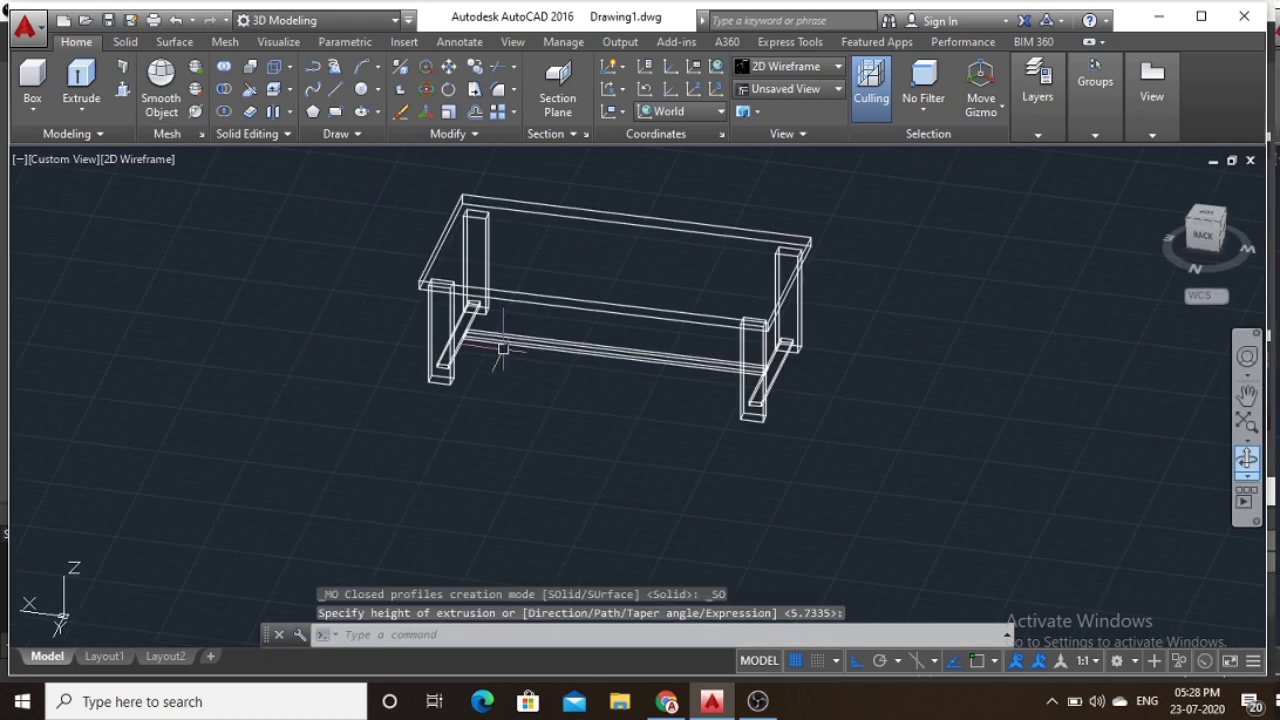
Orbit the wireframe table up to a raised corner view of the legs and stretchers.
click(276, 344)
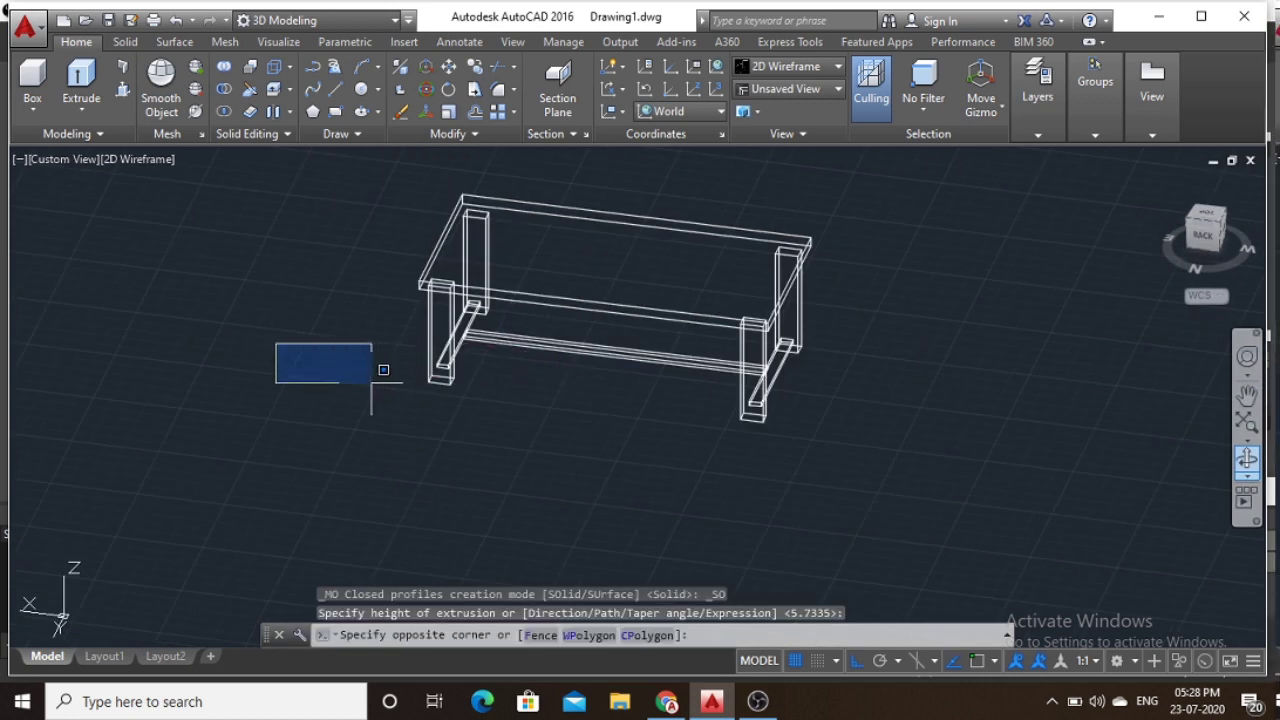
key(Escape)
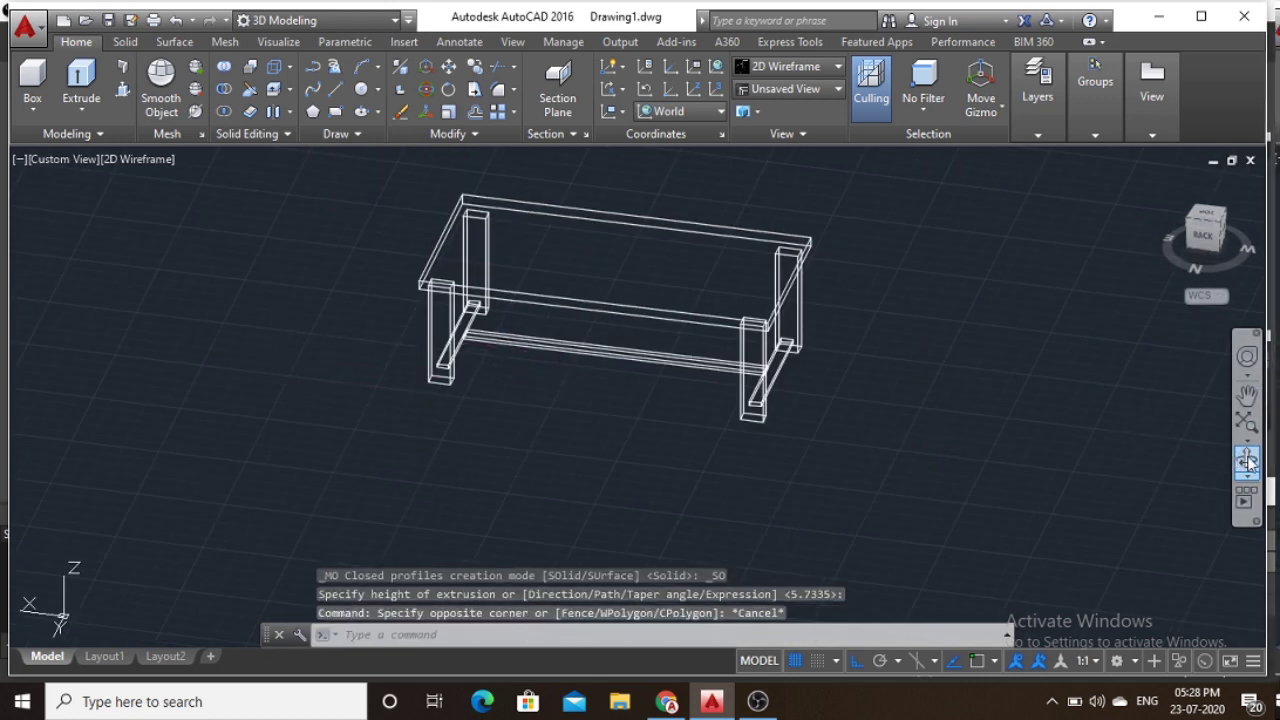
click(1248, 461)
mouse_move(740, 477)
mouse_down()
mouse_move(837, 403)
mouse_move(757, 420)
mouse_move(723, 446)
mouse_move(617, 383)
mouse_move(606, 406)
mouse_move(514, 466)
mouse_move(526, 431)
mouse_move(611, 391)
mouse_move(614, 409)
mouse_move(558, 463)
mouse_move(383, 297)
mouse_up()
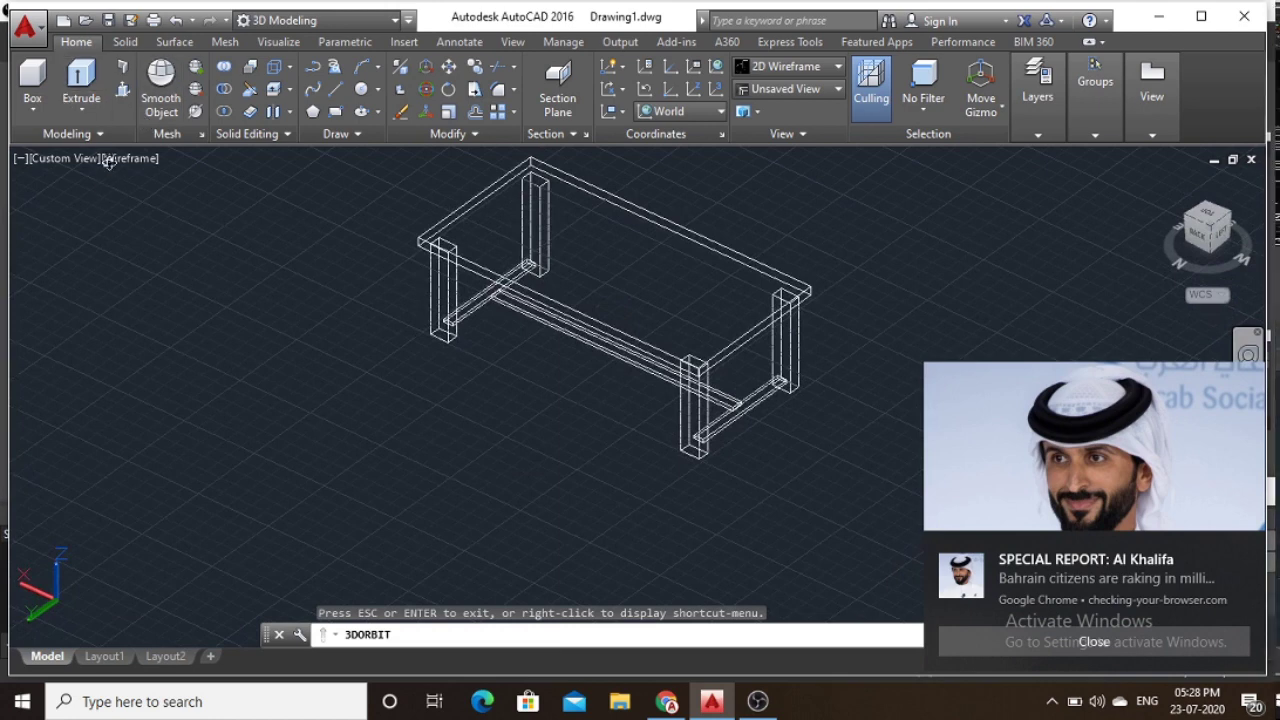
key(Escape)
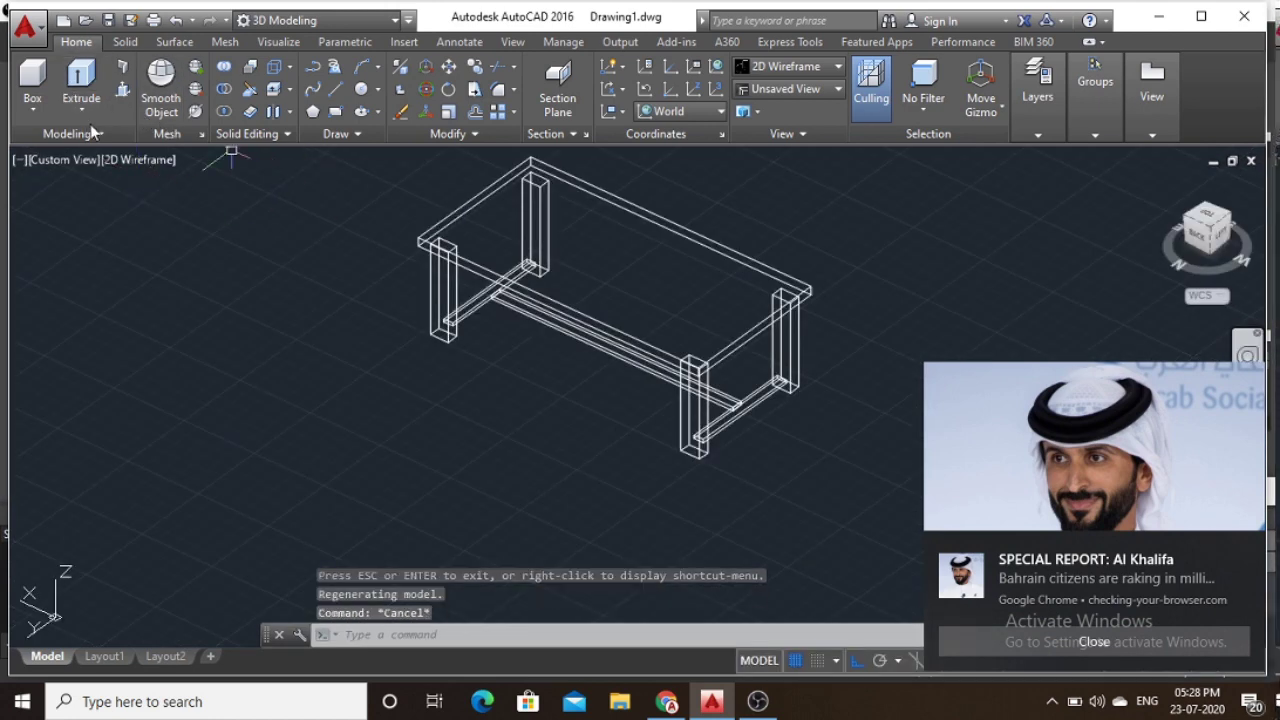
Switch the viewport visual style to Shaded and pan the table up and right.
click(134, 160)
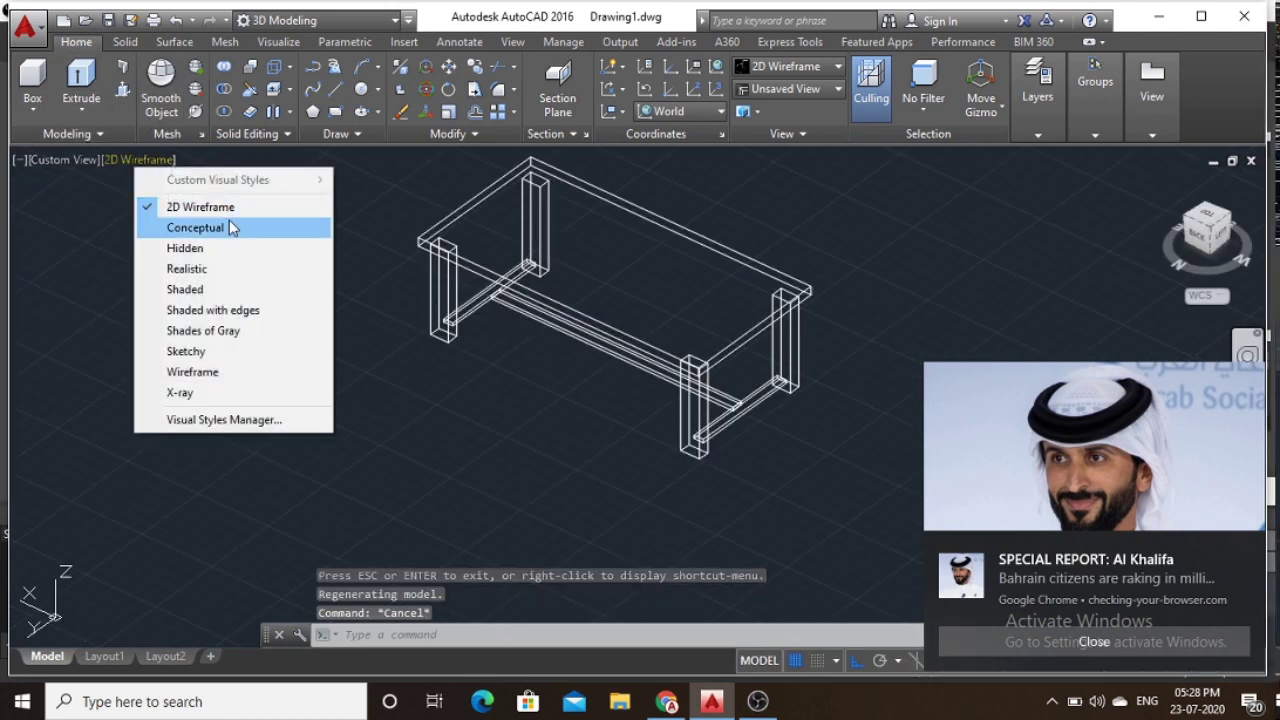
click(210, 290)
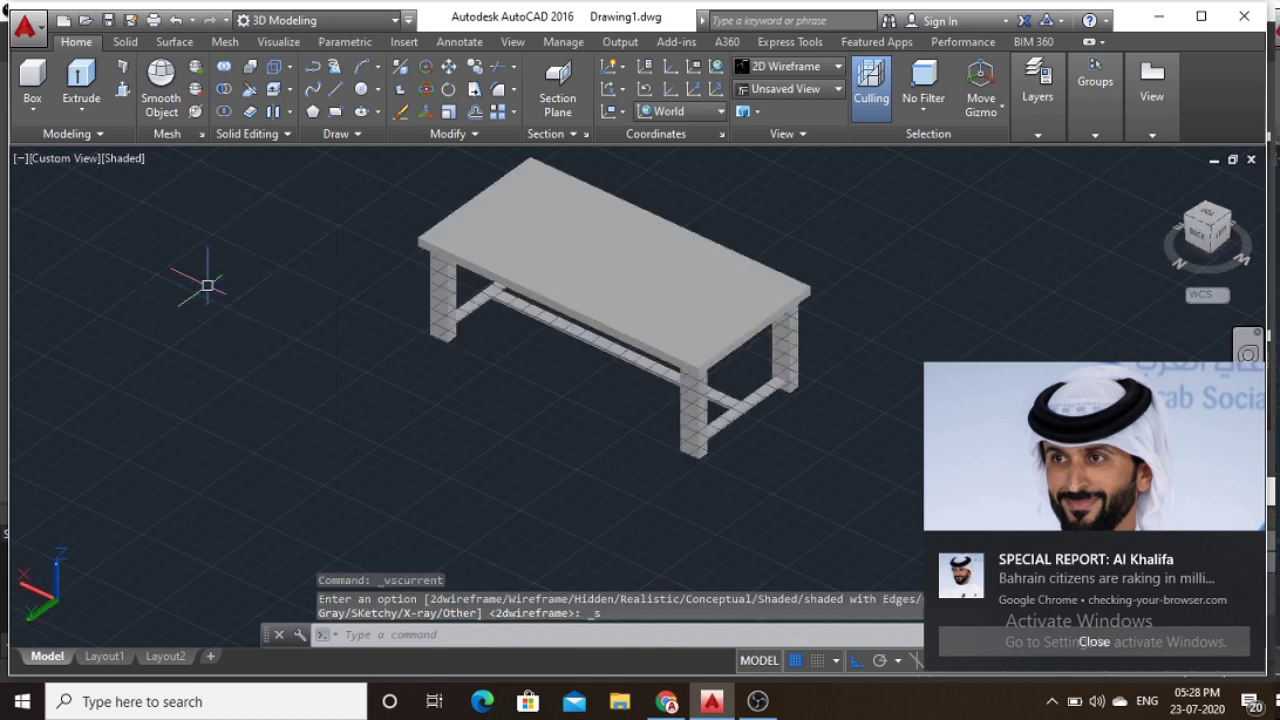
click(1246, 553)
key(Escape)
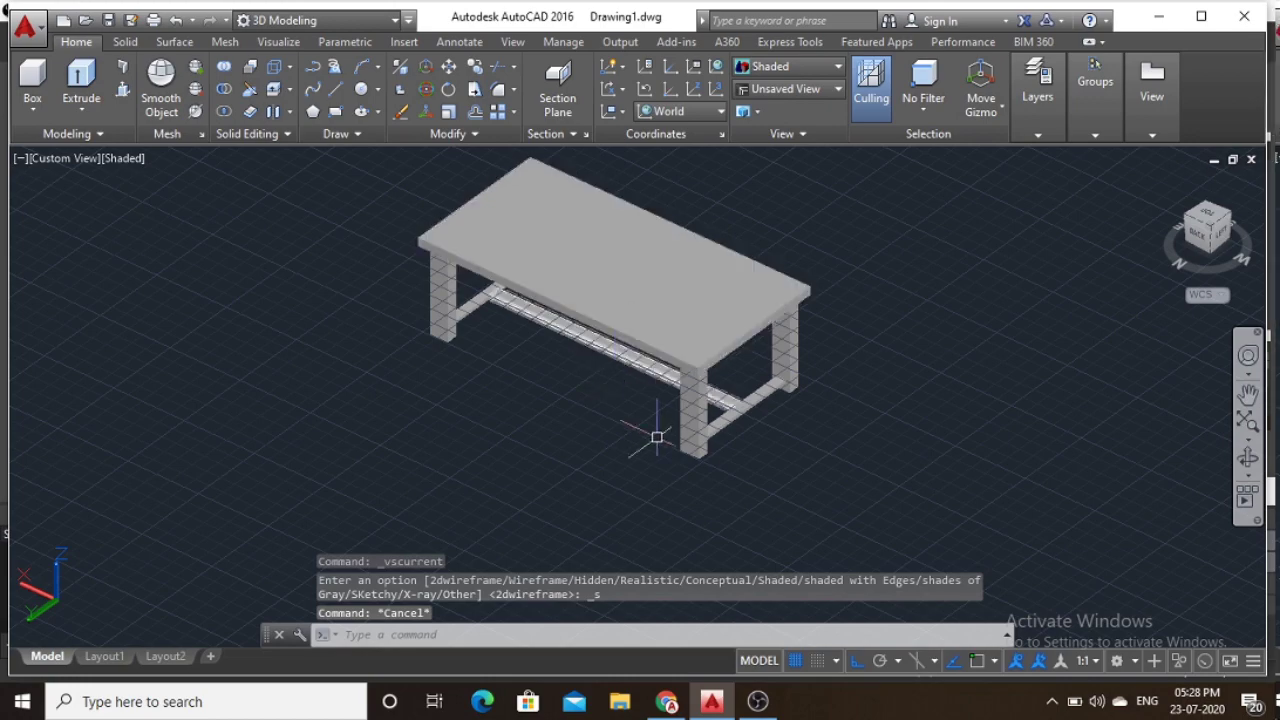
middle_drag(656, 437, 798, 432)
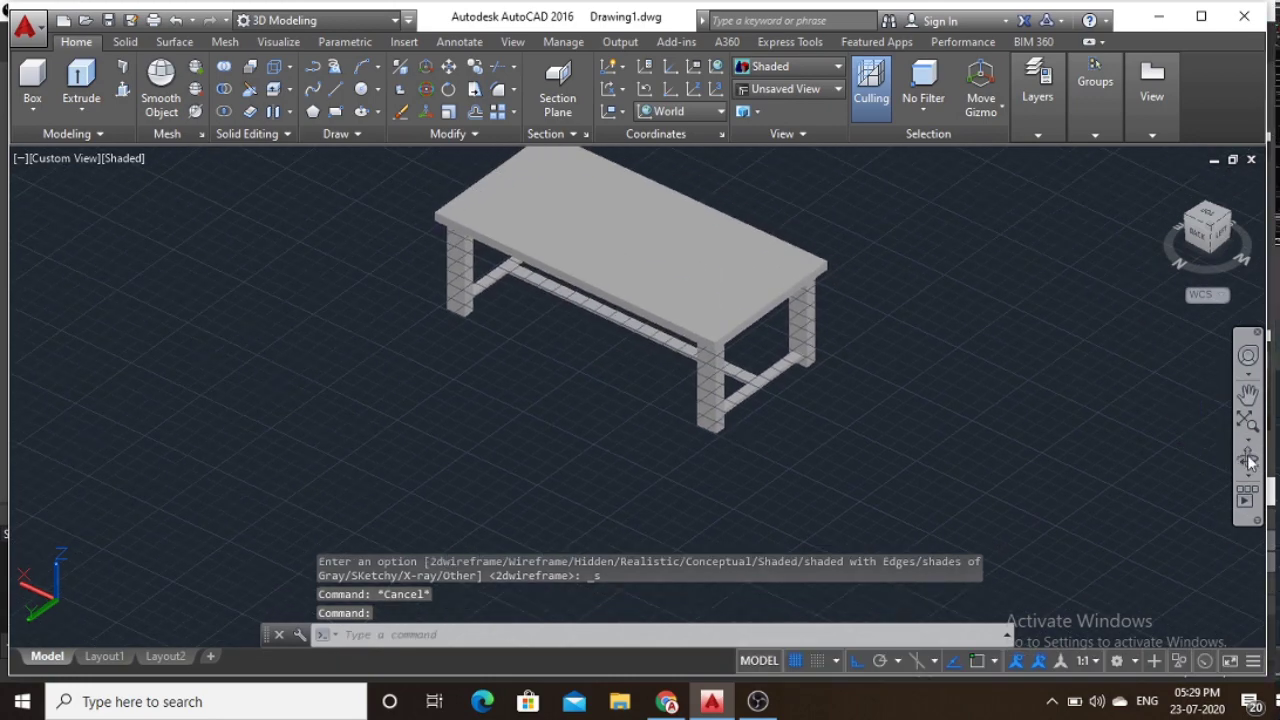
Orbit the shaded table down to a near-level view from its side.
click(1248, 460)
mouse_move(1003, 449)
mouse_down()
mouse_move(986, 370)
mouse_move(1029, 371)
mouse_move(1057, 417)
mouse_move(929, 556)
mouse_move(583, 486)
mouse_move(589, 386)
mouse_move(582, 408)
mouse_move(414, 294)
mouse_move(257, 449)
mouse_move(218, 396)
mouse_move(97, 371)
mouse_move(414, 359)
mouse_up()
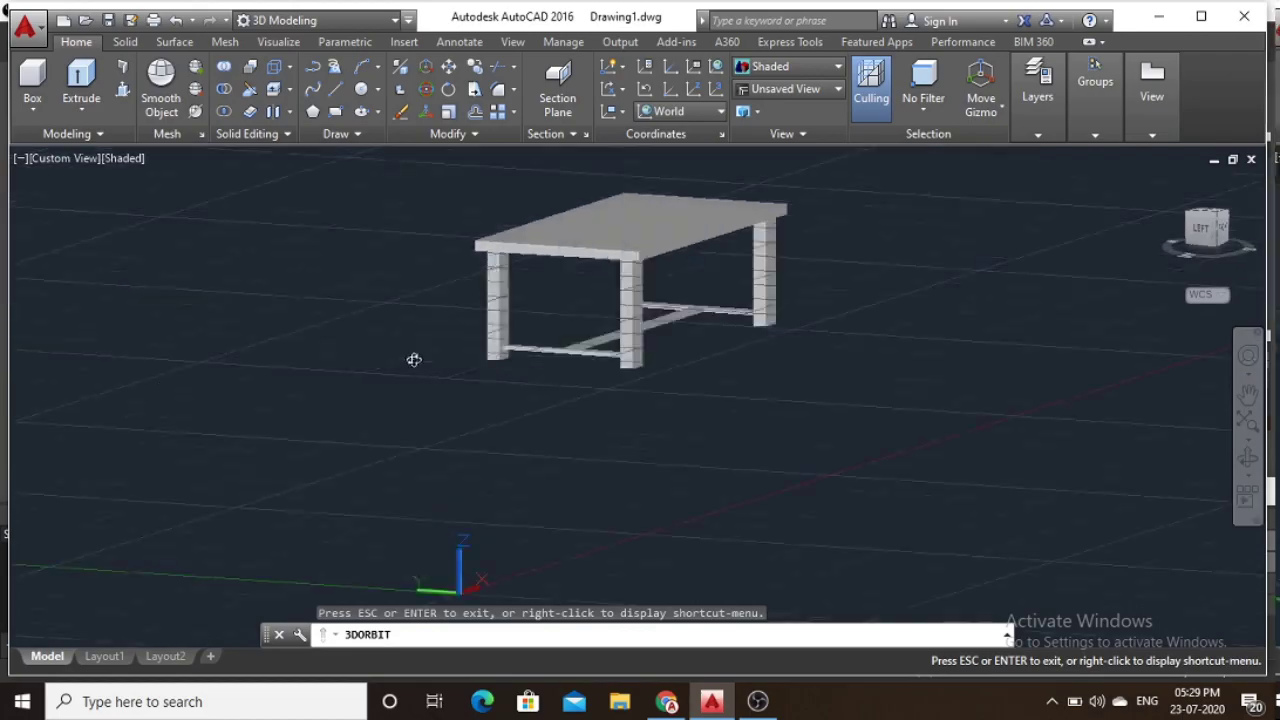